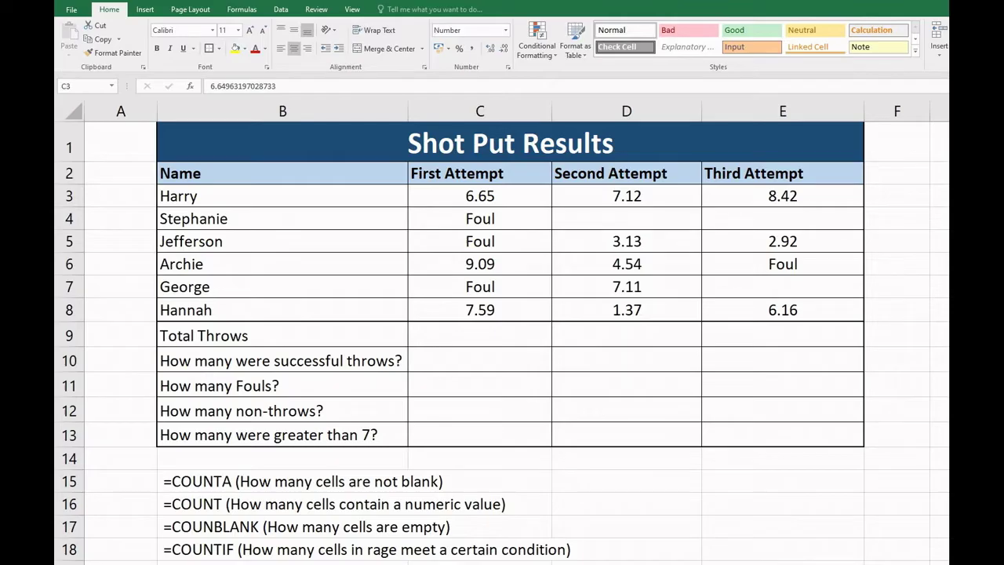
Step: Review the athlete names and Harry's three attempt values, noting Stephanie's empty second attempt
drag(349, 197, 327, 306)
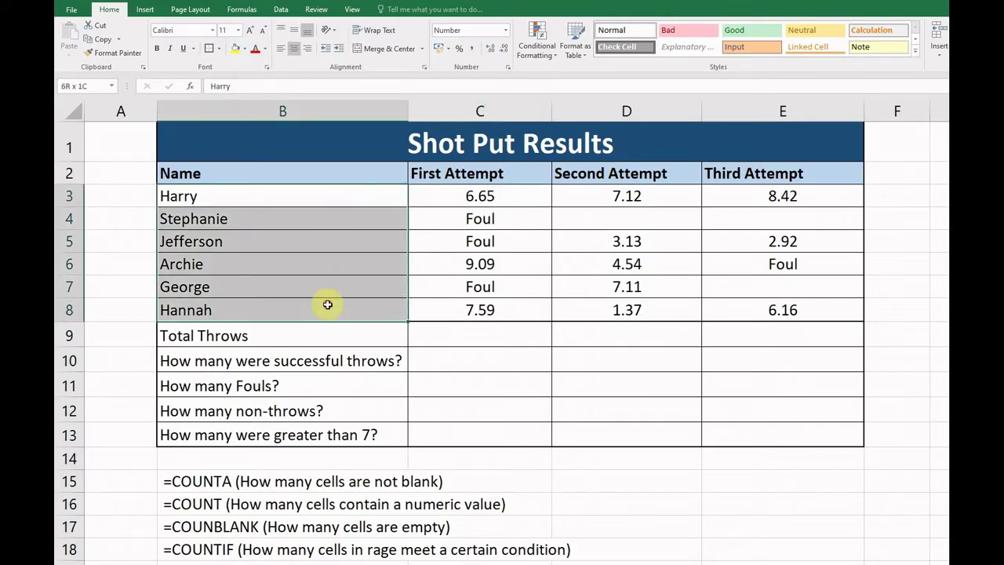
click(490, 196)
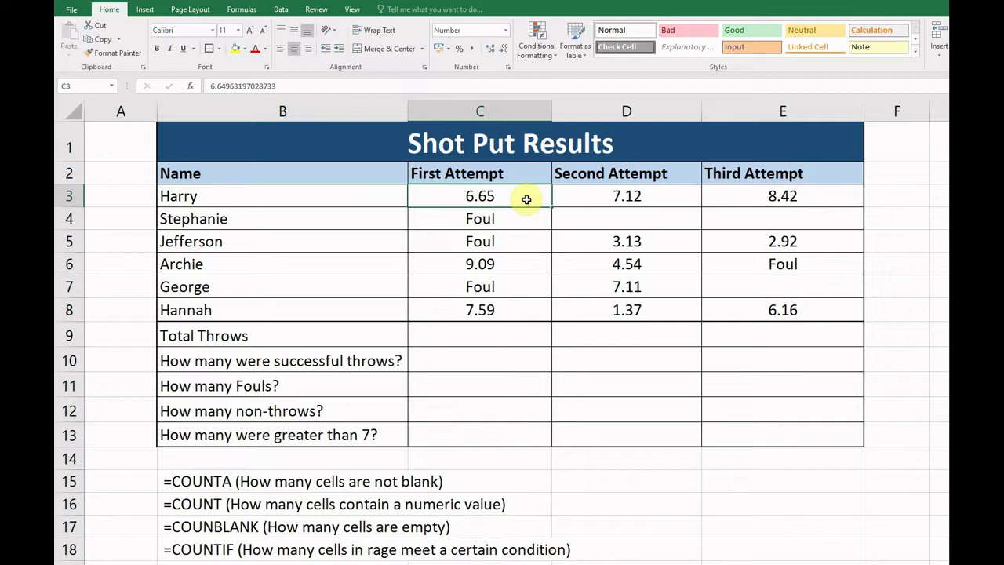
click(360, 197)
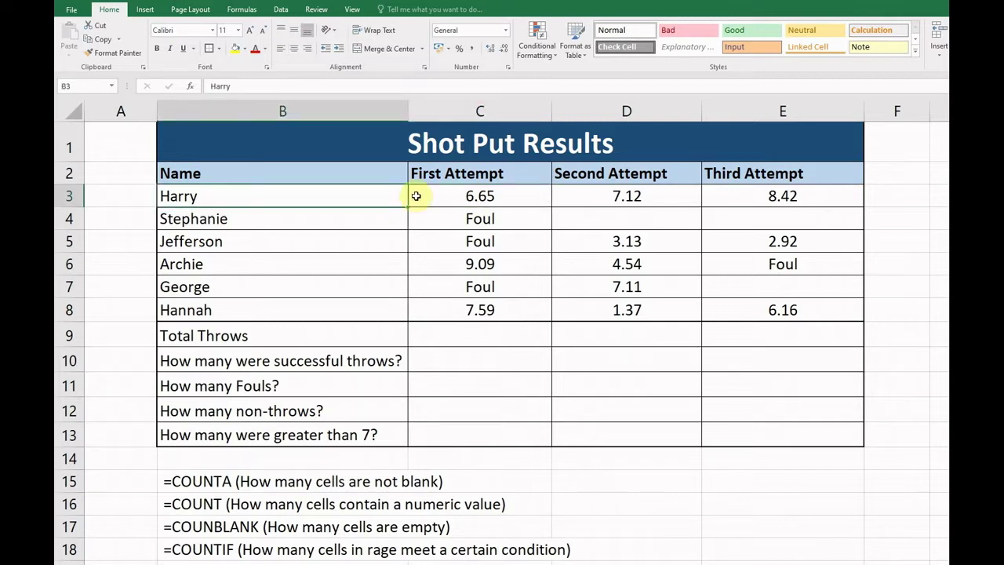
click(447, 196)
click(577, 195)
click(738, 195)
click(508, 197)
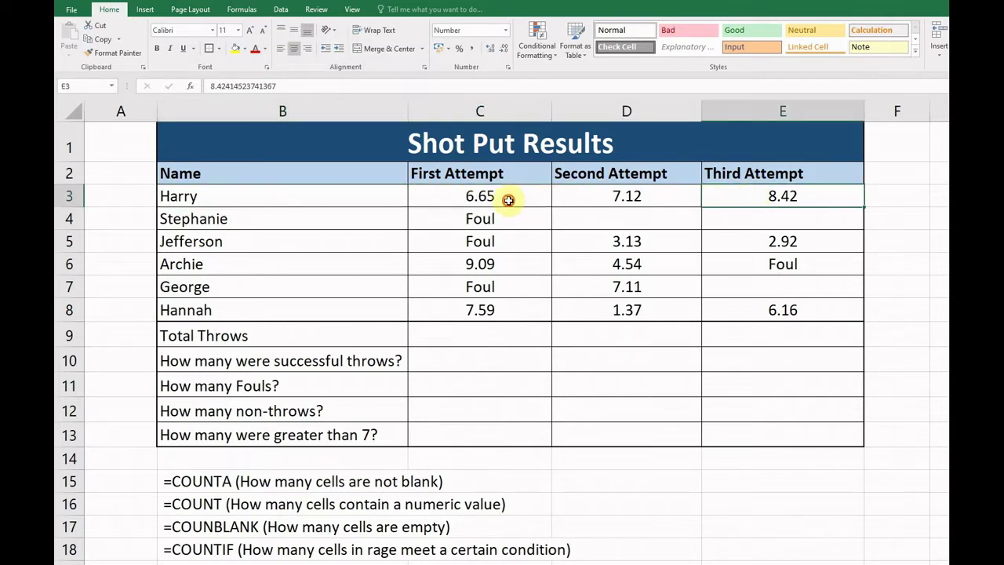
click(648, 197)
click(735, 197)
click(538, 200)
click(621, 197)
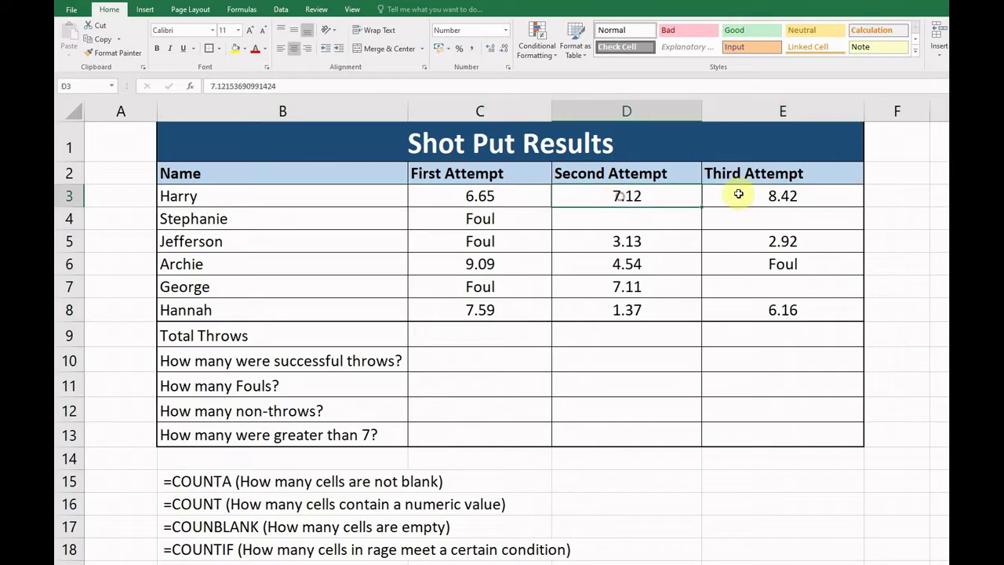
click(738, 196)
click(317, 218)
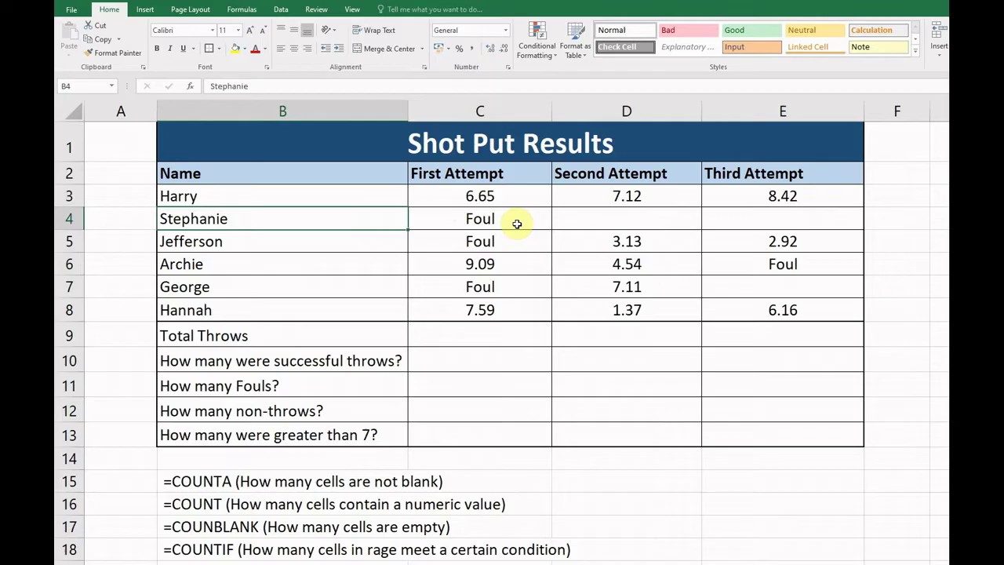
click(571, 221)
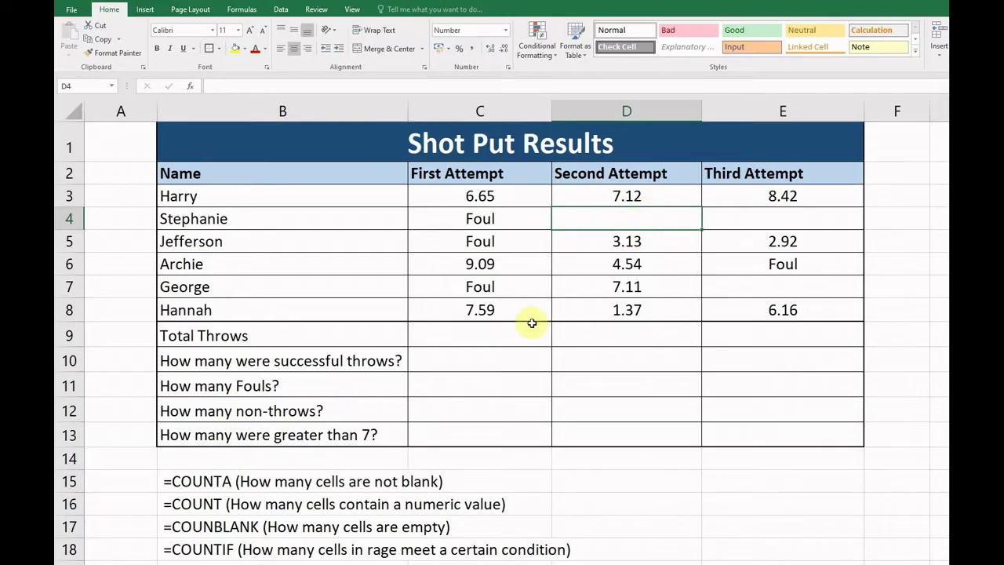
Step: Enter =COUNTA(C3:C8) in the First Attempt Total Throws cell C9, returning 6
click(224, 486)
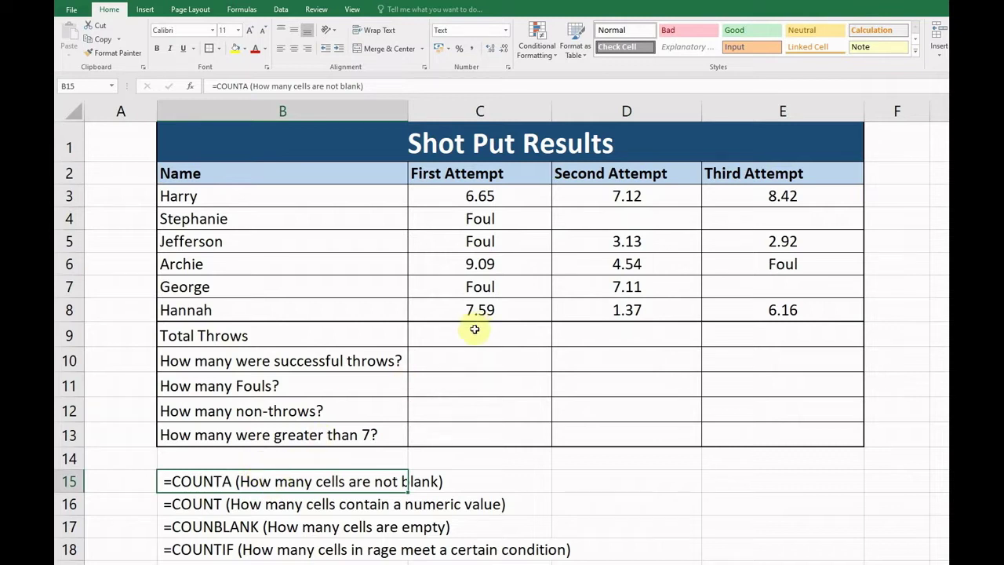
click(276, 336)
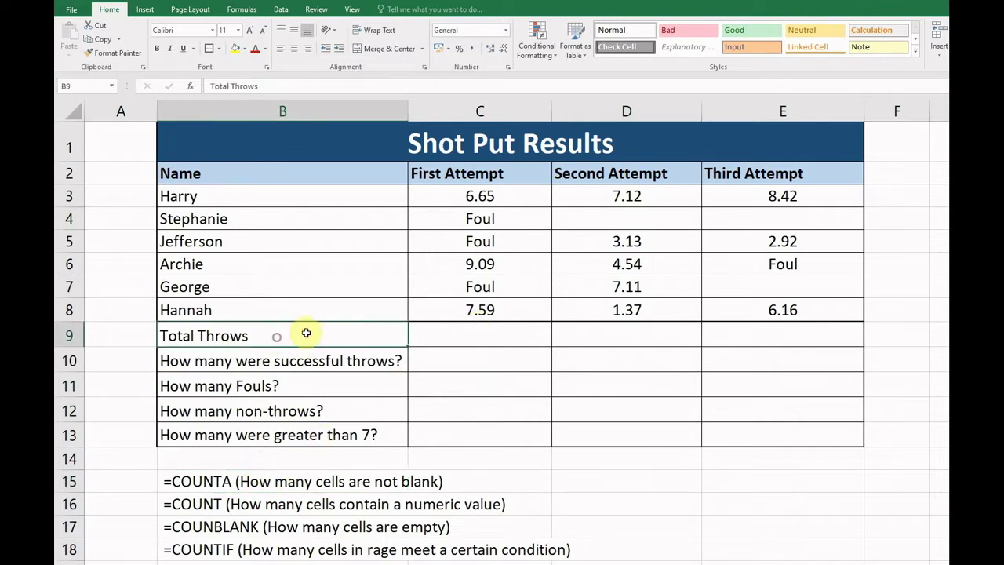
click(497, 333)
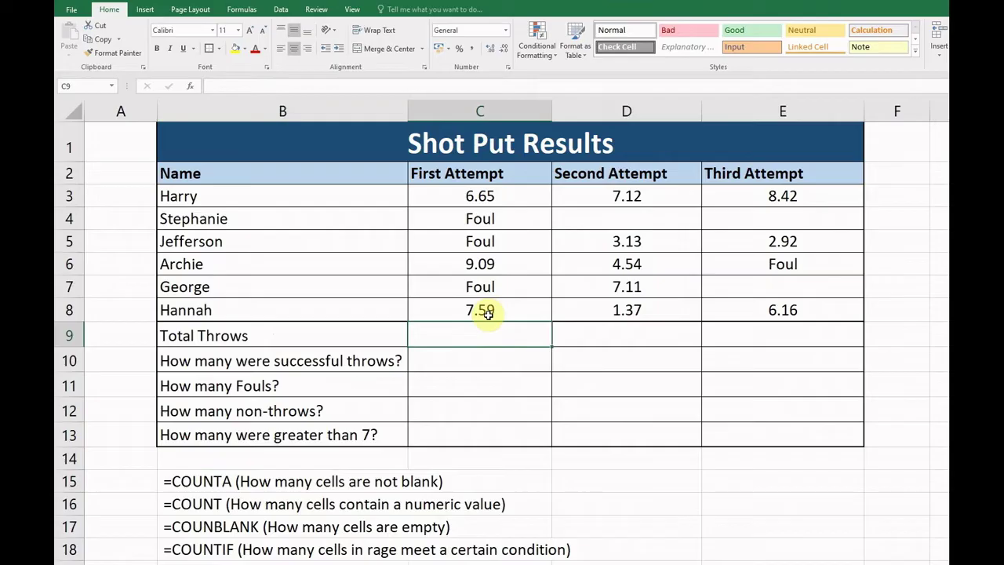
text(=)
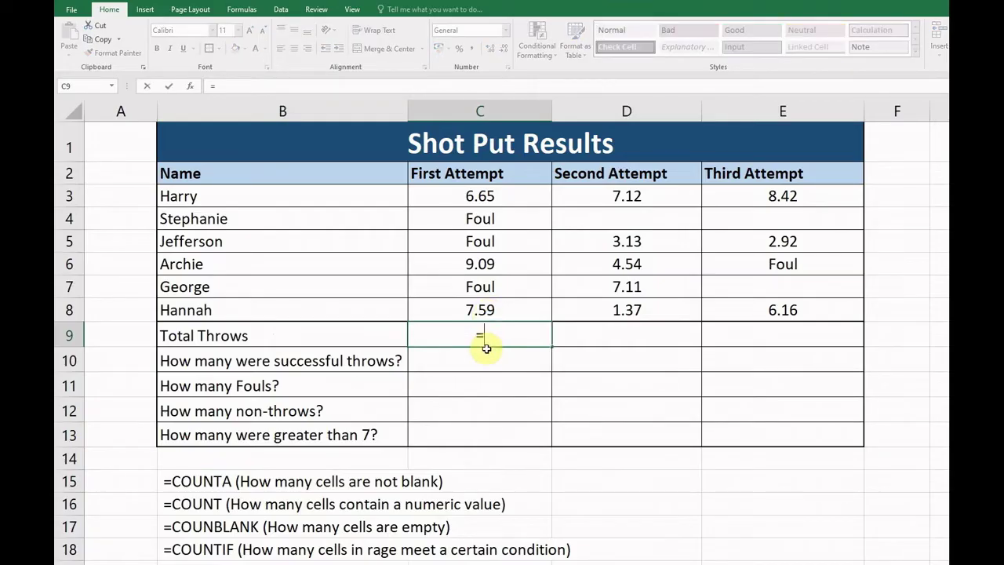
text(COUNTA)
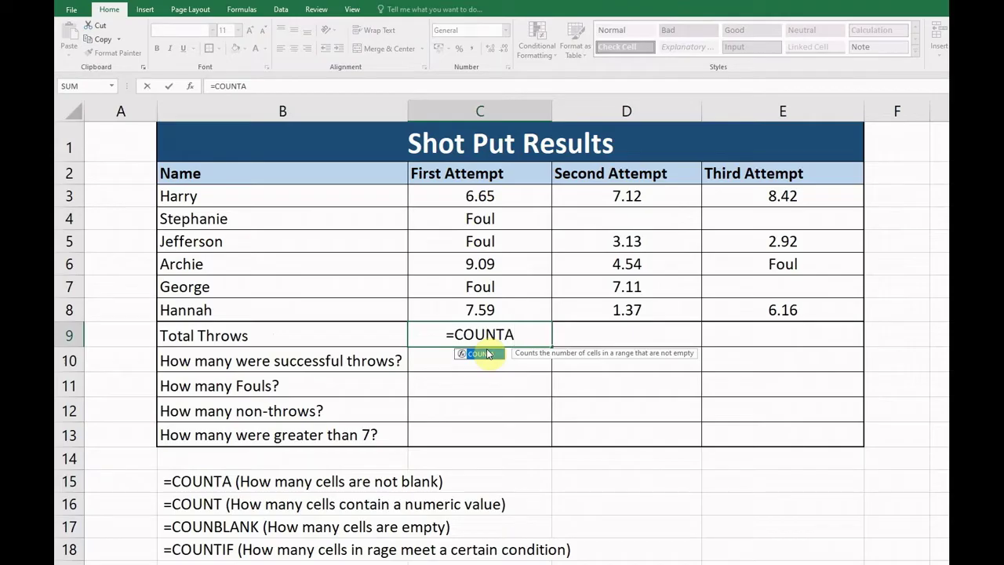
text(()
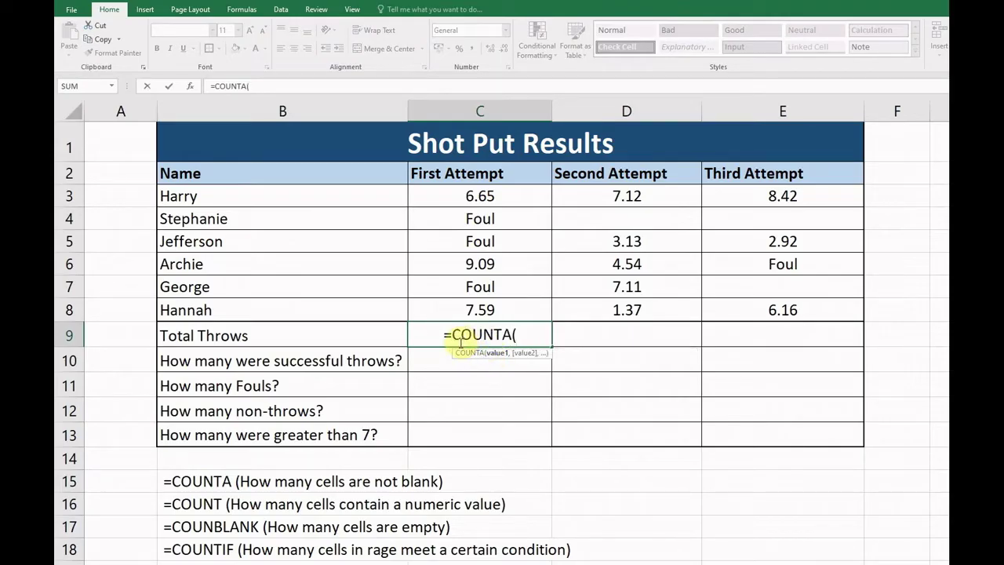
drag(484, 196, 471, 311)
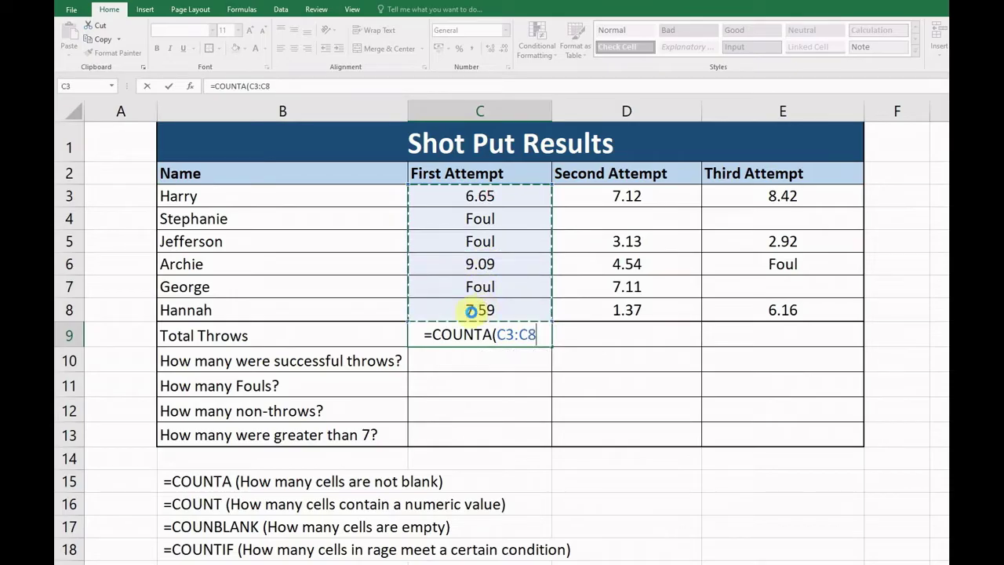
key(ctrl+Return)
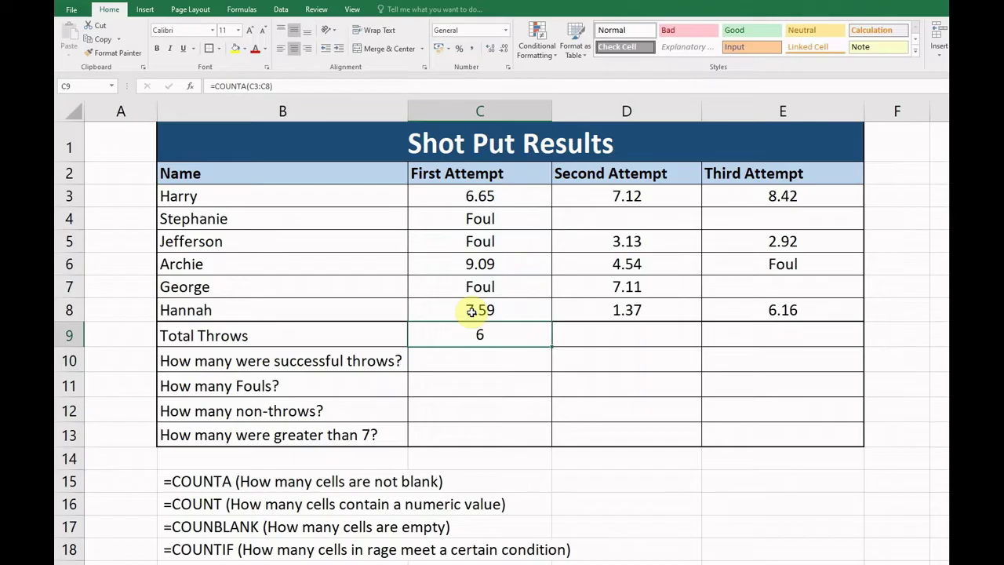
key(Up)
key(Up)
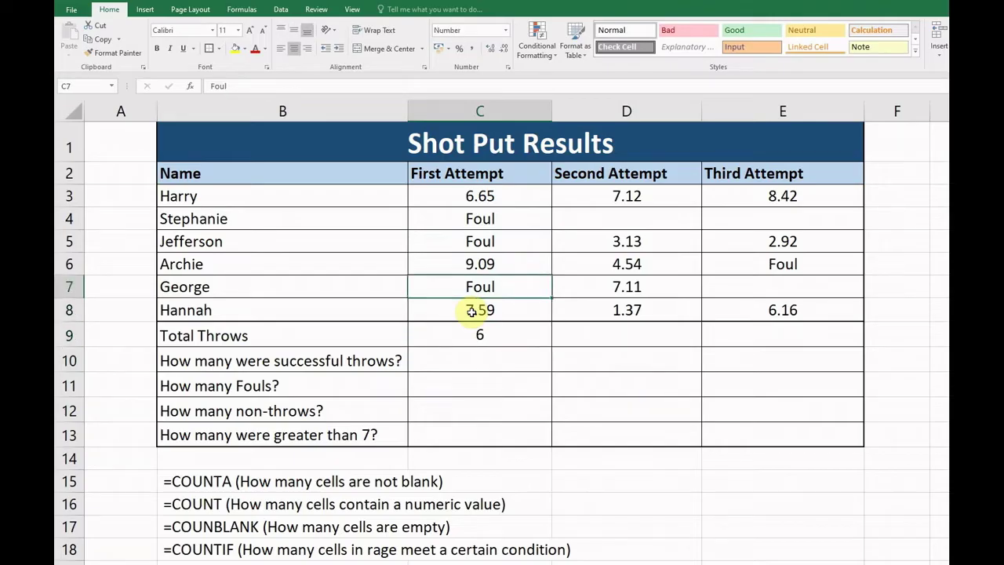
key(Up)
key(Up)
key(Up)
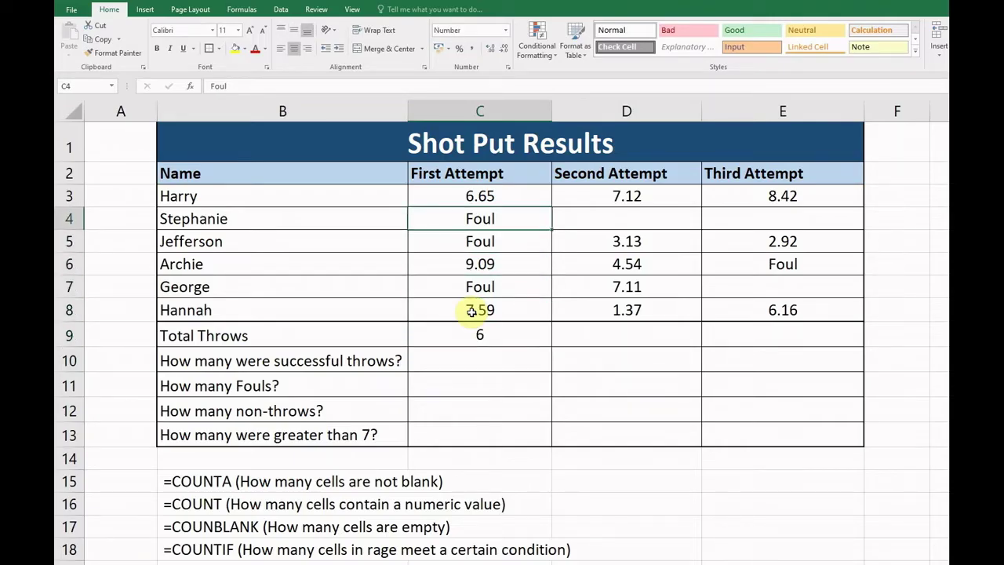
key(Up)
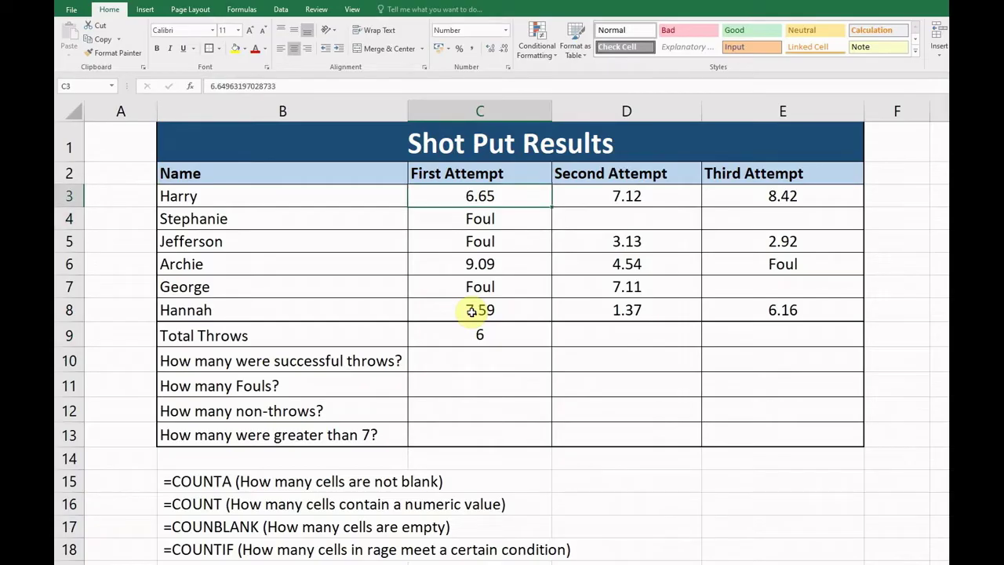
key(Delete)
key(Down)
key(Down)
key(Down)
key(Down)
key(Down)
key(Up)
key(Up)
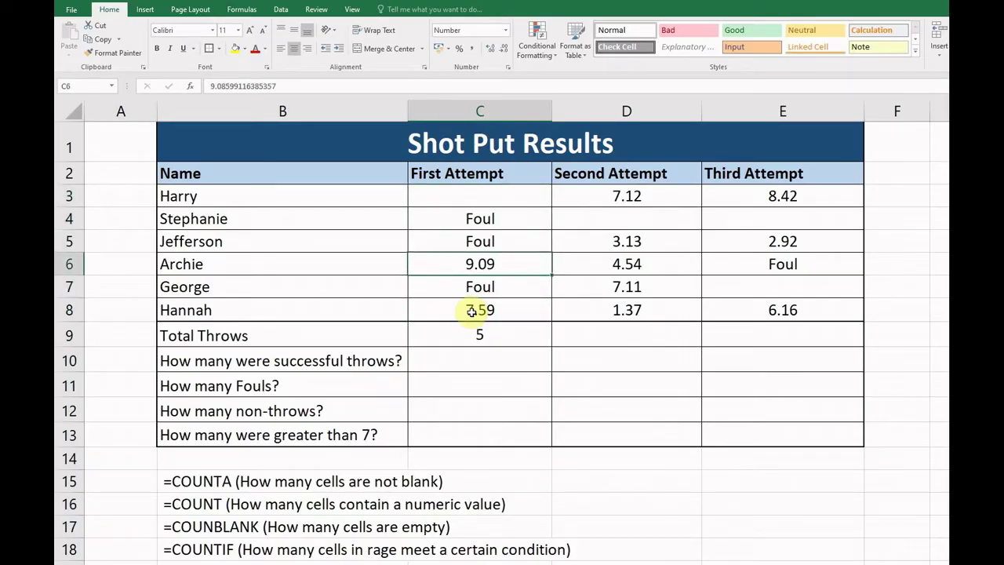
key(Up)
key(Up)
key(Delete)
key(Down)
key(Down)
key(Down)
key(Down)
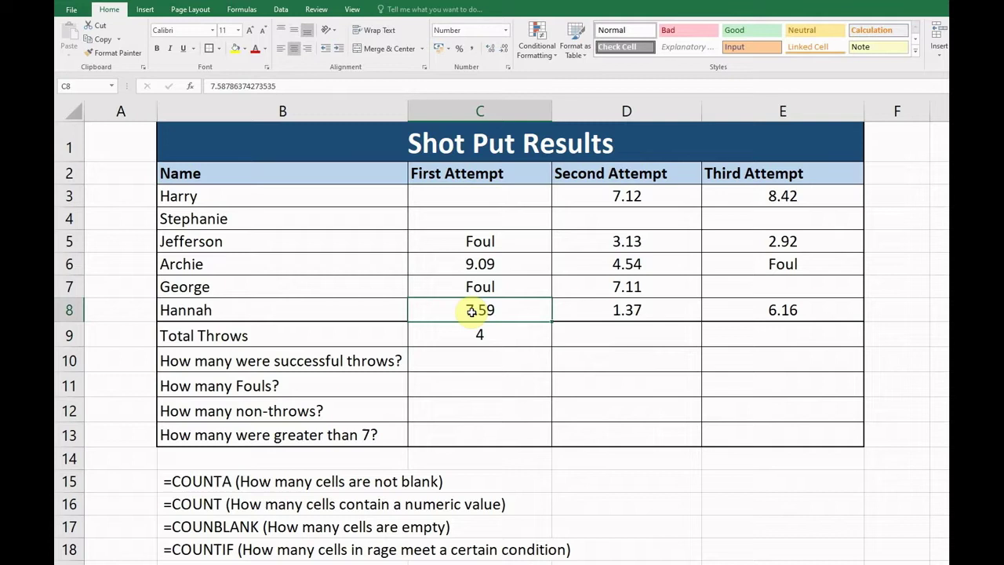
key(ctrl+z)
key(ctrl+z)
key(Down)
key(Down)
key(Down)
key(Down)
key(Down)
key(Down)
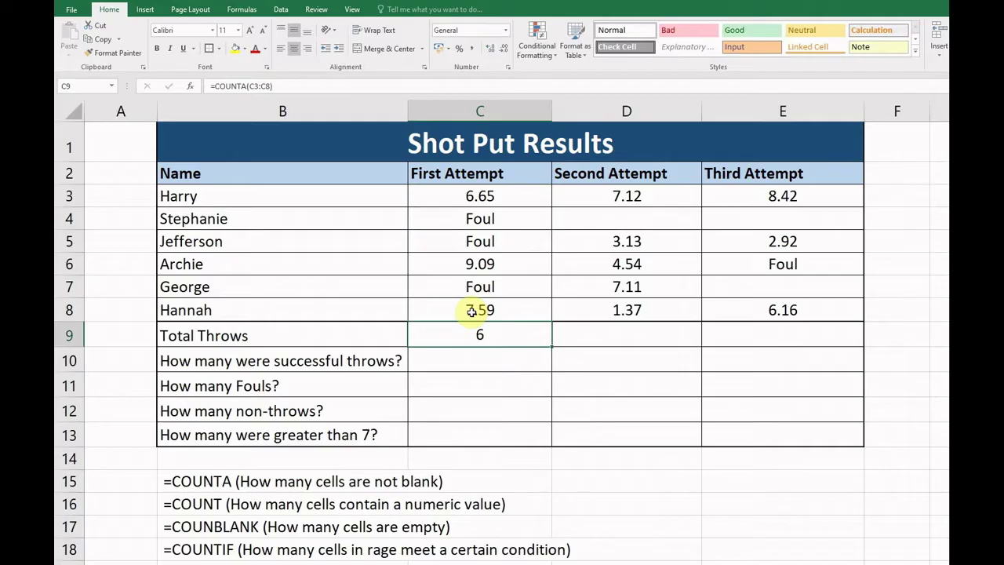
key(F2)
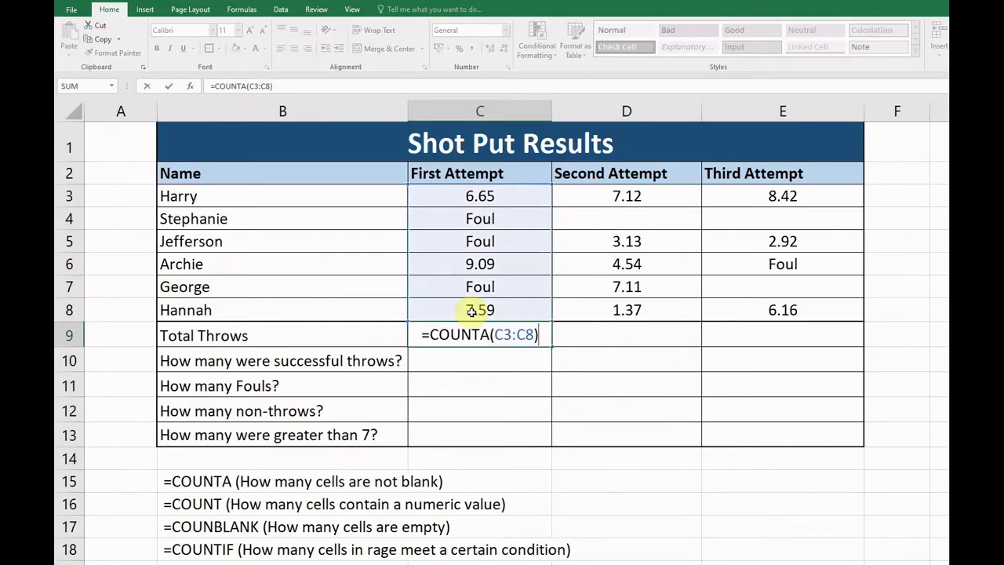
key(Return)
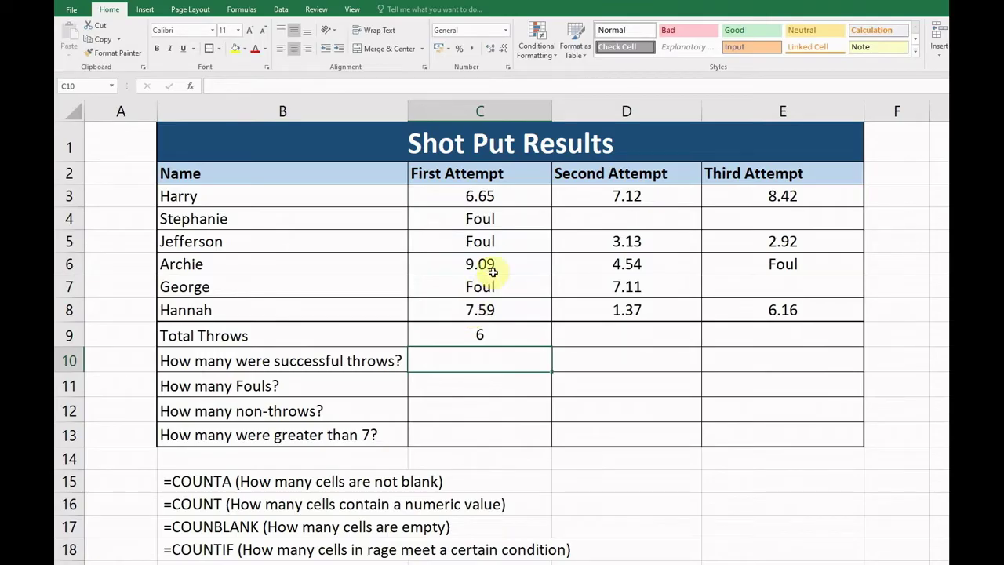
click(494, 197)
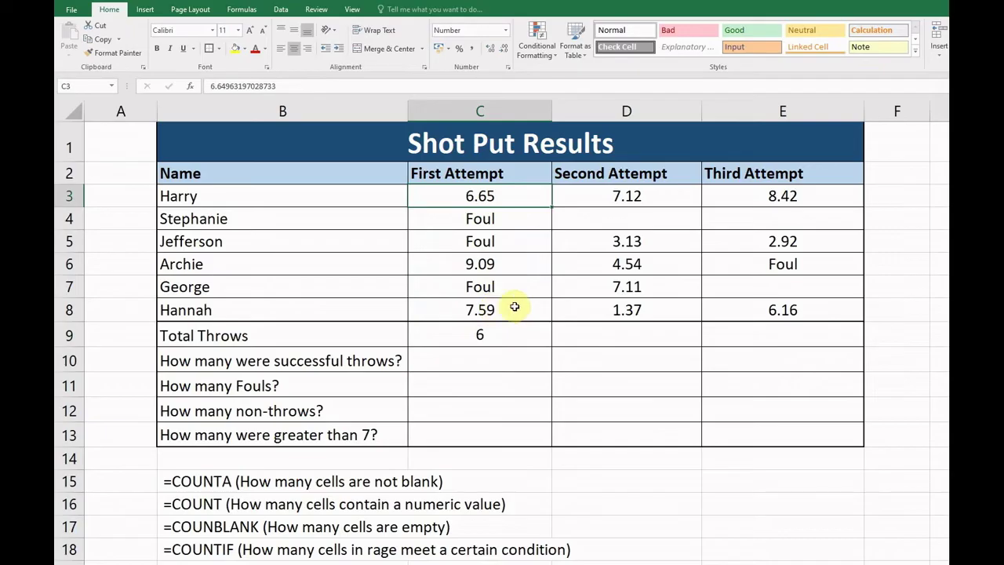
drag(637, 236, 639, 310)
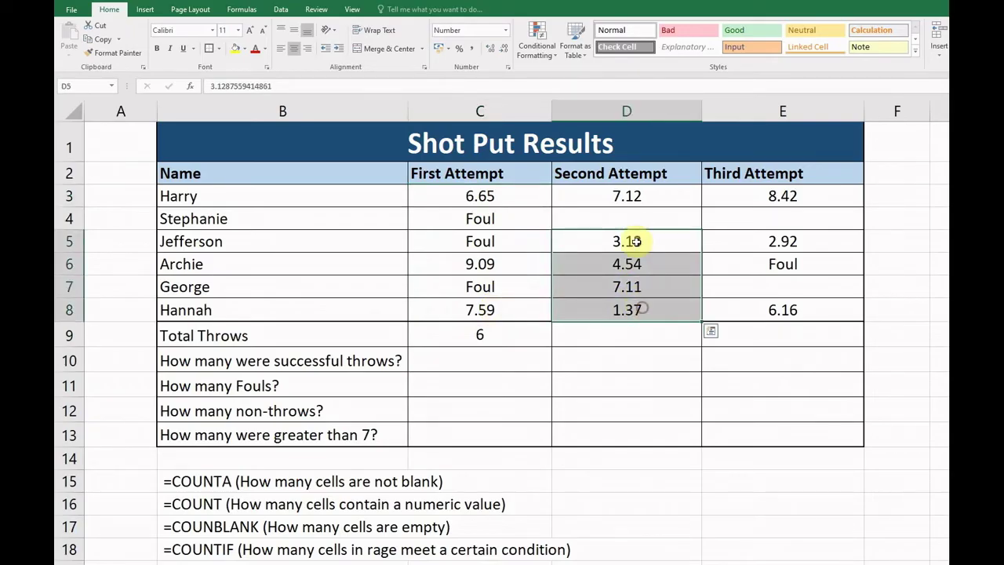
click(627, 219)
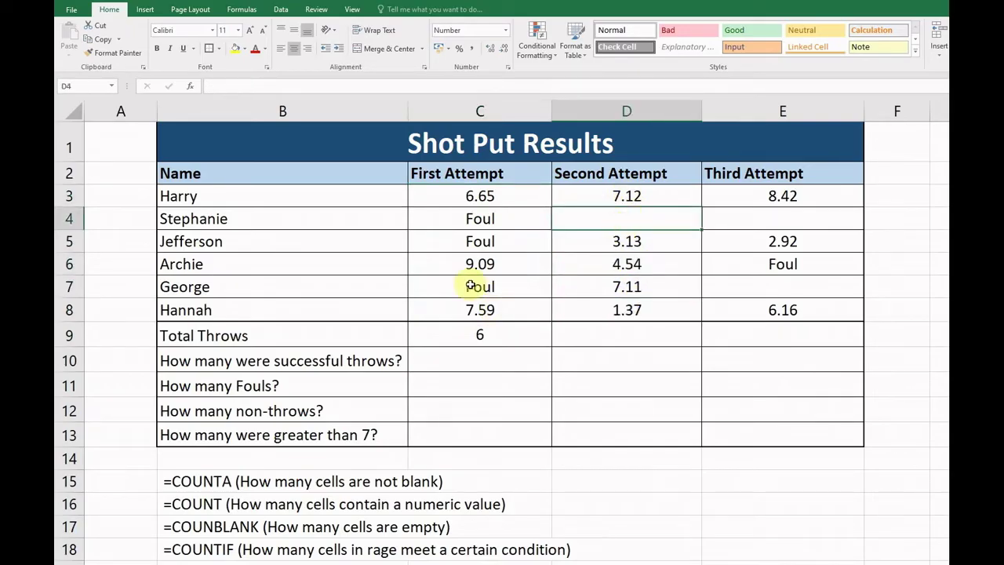
click(484, 362)
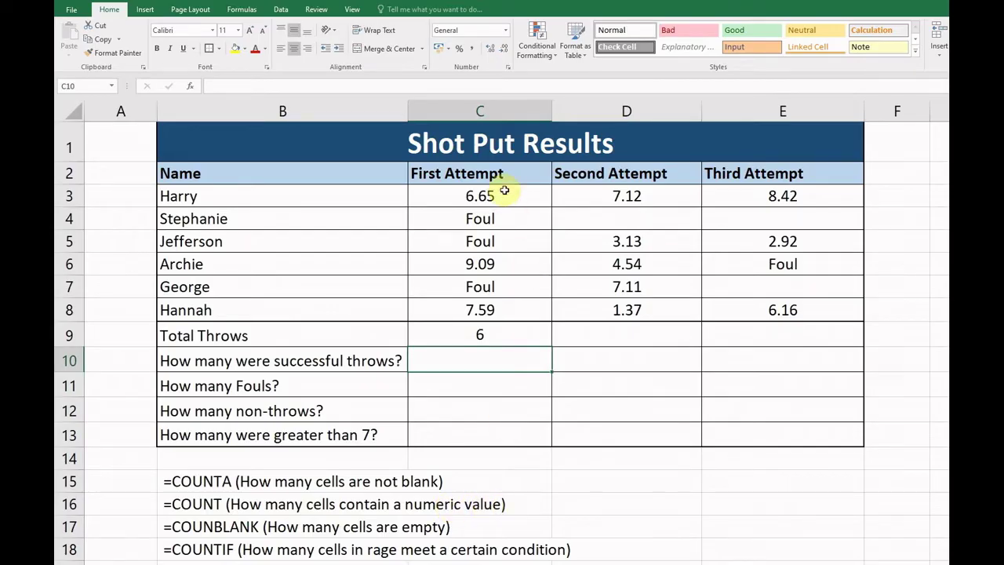
drag(504, 192, 494, 310)
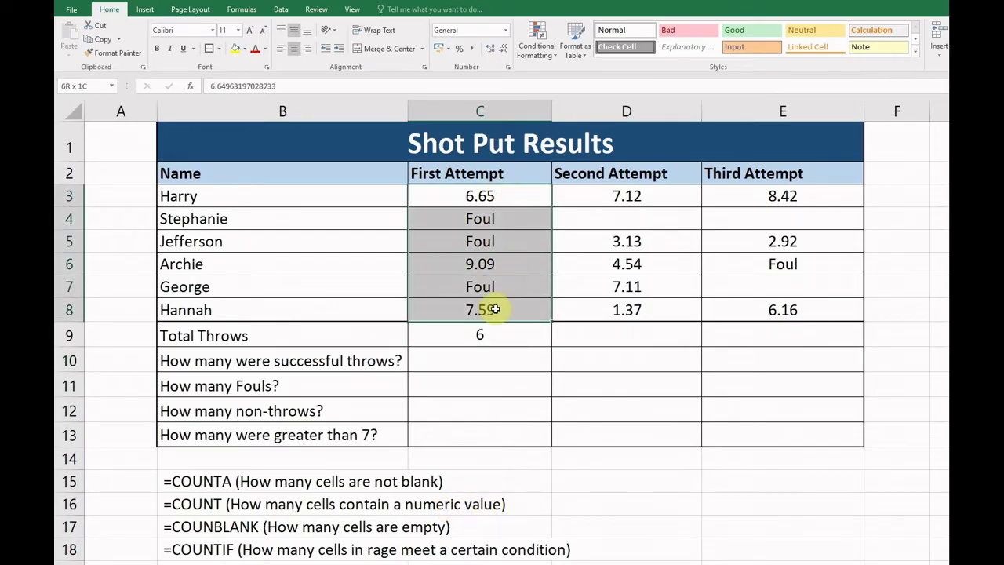
click(510, 207)
click(480, 265)
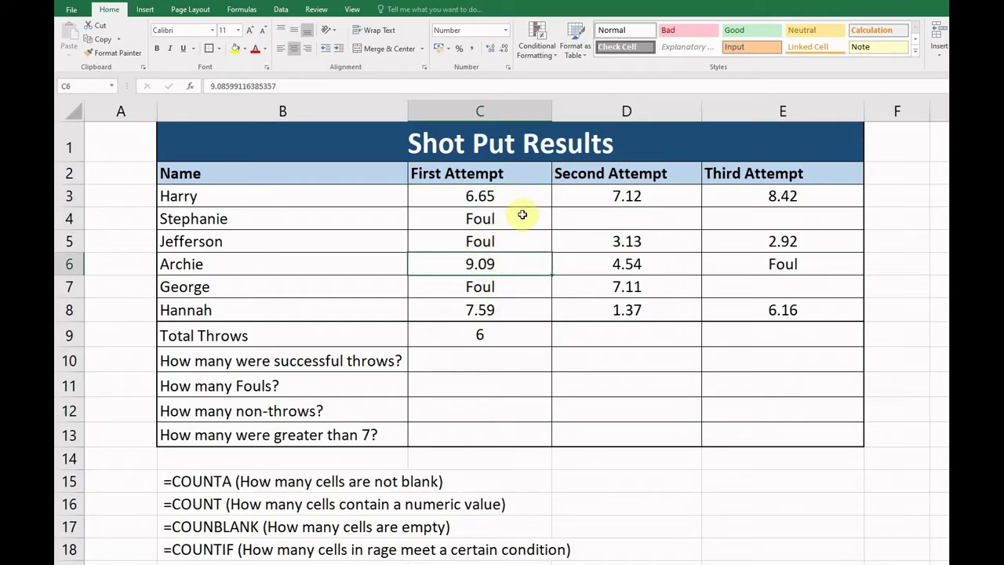
Step: Enter =COUNT(C3:C8) in C10 to count the successful first-attempt throws
click(475, 366)
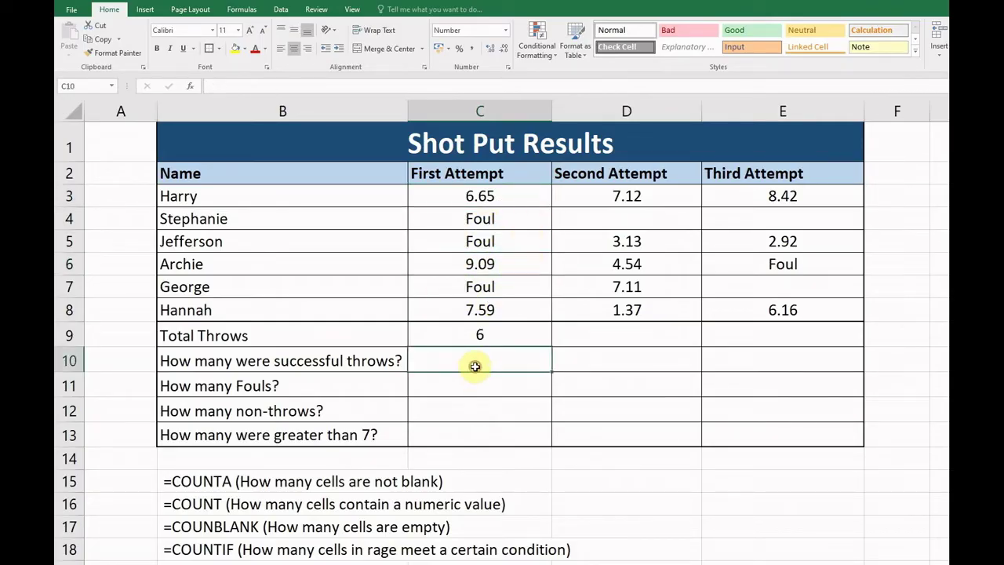
text(=)
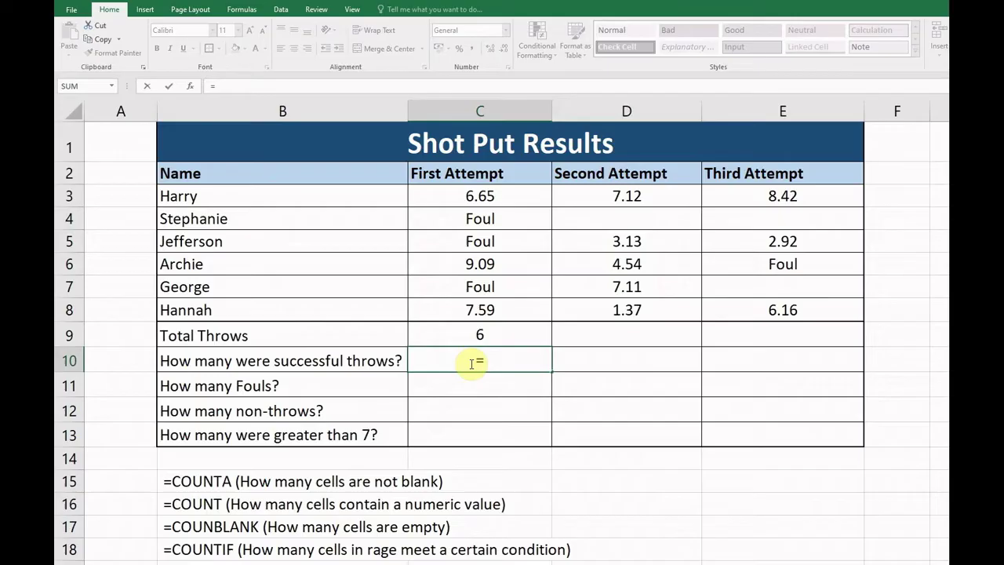
text(COUNT)
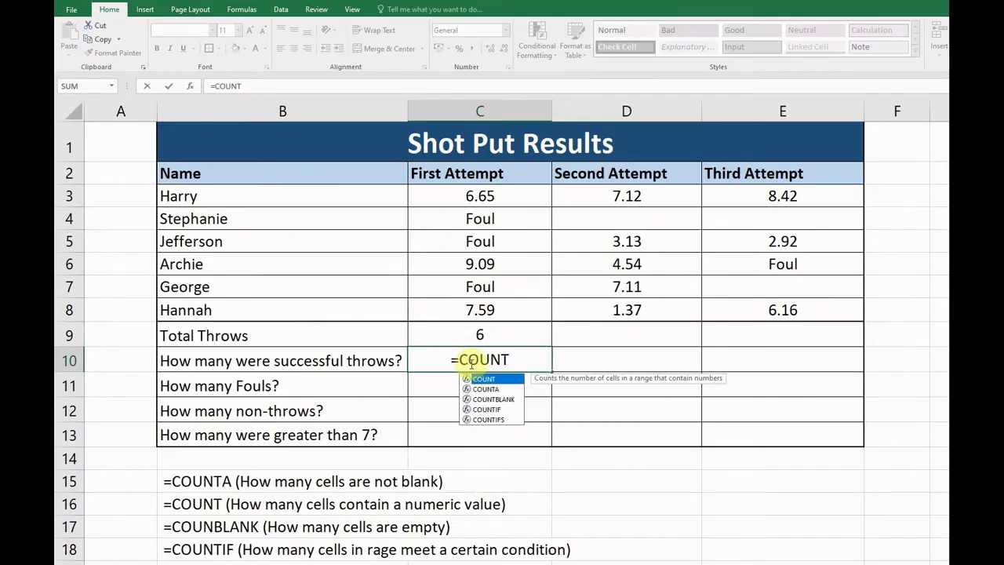
text(()
drag(467, 195, 473, 302)
key(Return)
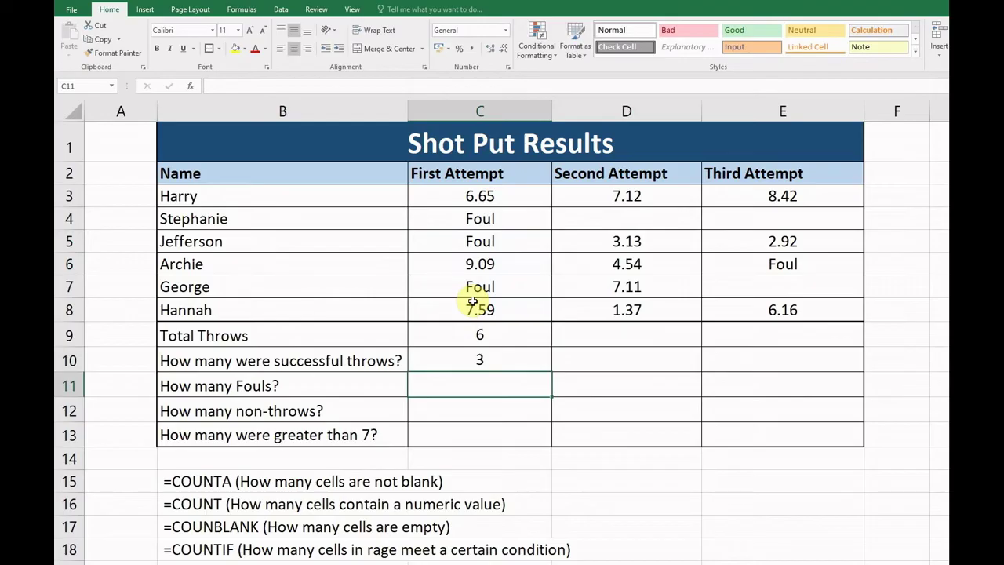
Step: Test the counts by clearing the Foul in C5 and 7.59 in C8, undoing each change
key(Up)
key(Up)
key(Up)
key(Up)
key(Up)
key(Up)
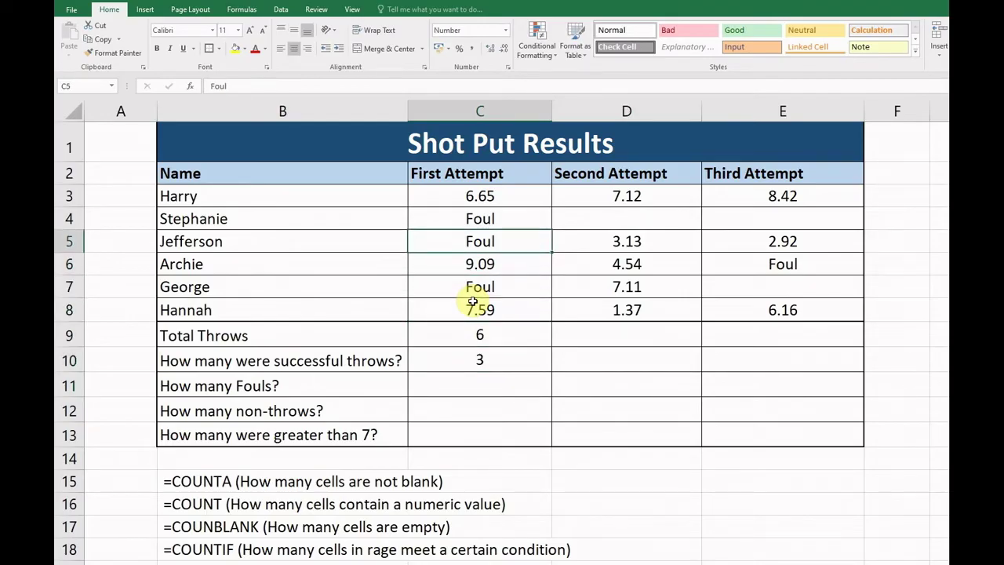
key(Delete)
key(Down)
key(Down)
key(Down)
key(Down)
key(Down)
key(Up)
key(Up)
key(Up)
key(Up)
key(Up)
key(ctrl+z)
key(Down)
key(Down)
key(Down)
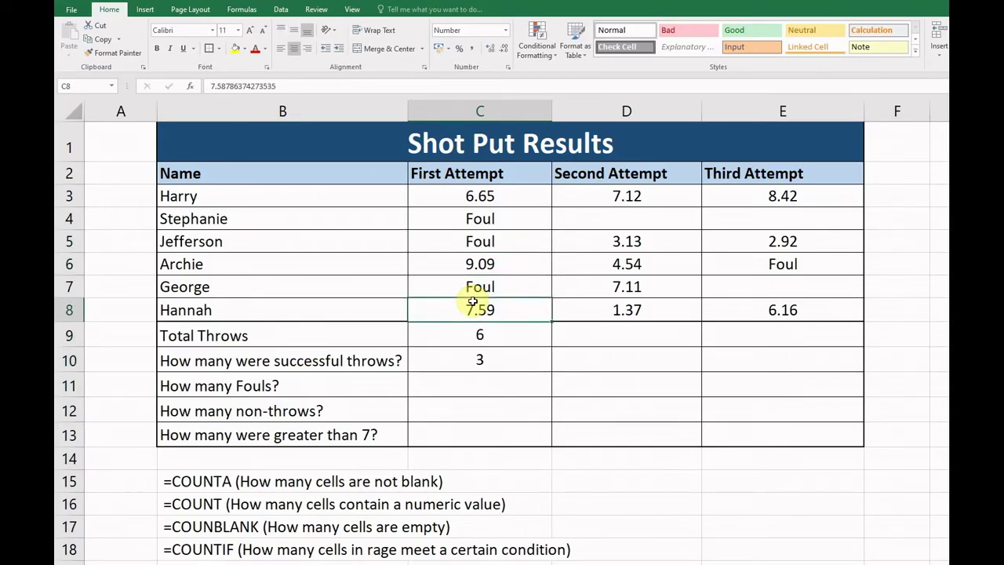
key(Delete)
key(Down)
key(Down)
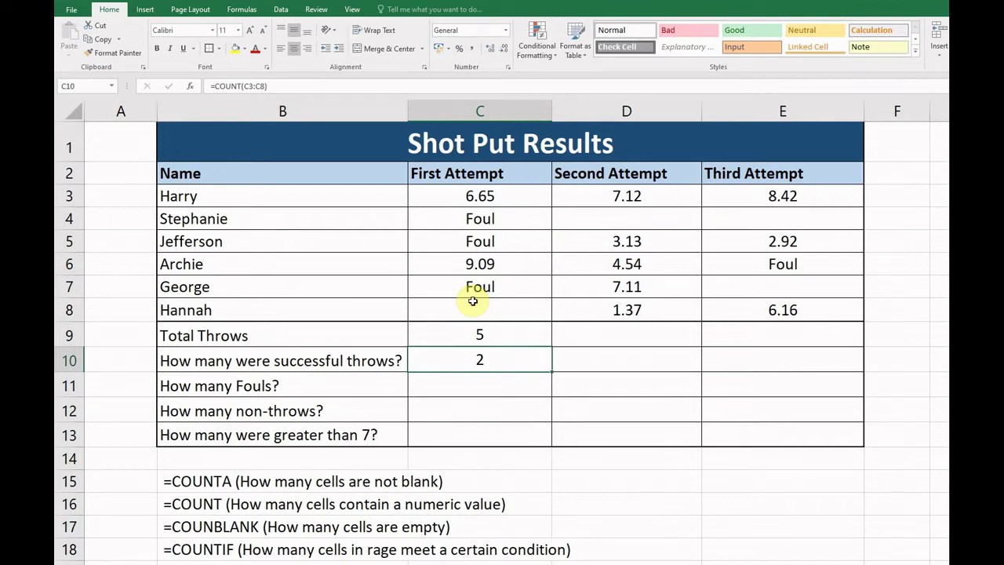
key(ctrl+z)
key(Up)
key(Down)
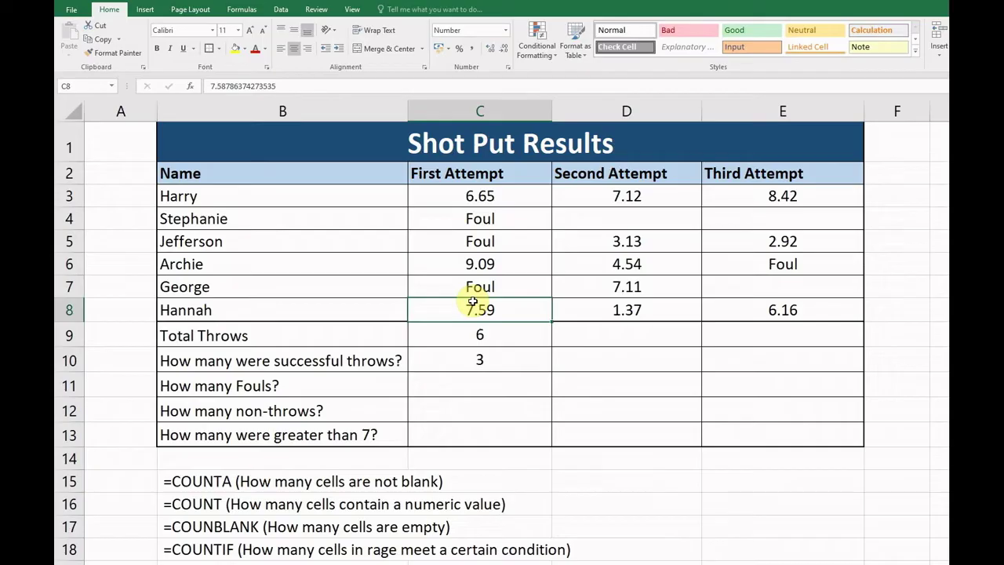
key(Down)
Step: Fill C9:C10 across to E10 and check the COUNTA totals 5 and 4 against blanks D4, E4, E7
key(shift+Down)
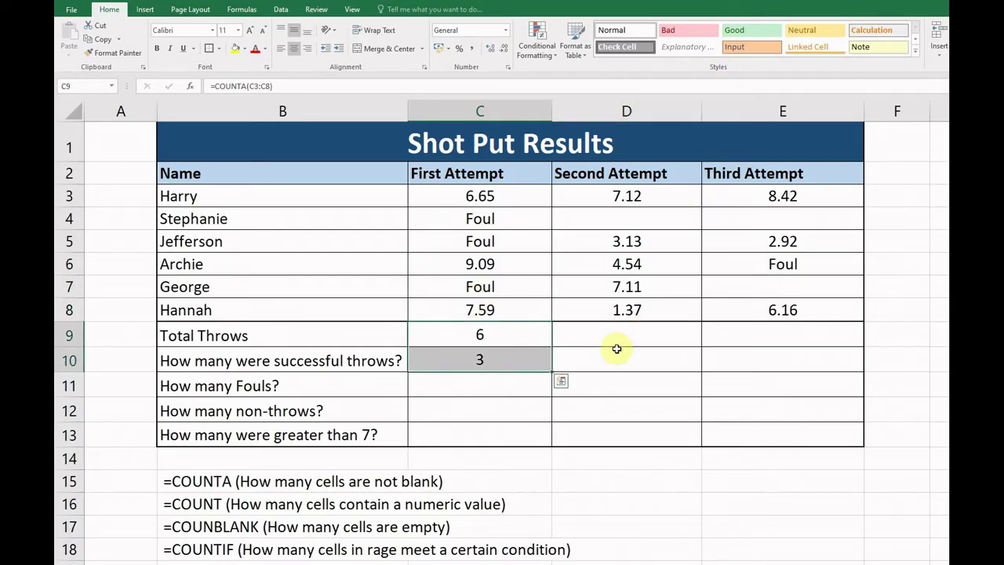
drag(554, 371, 787, 370)
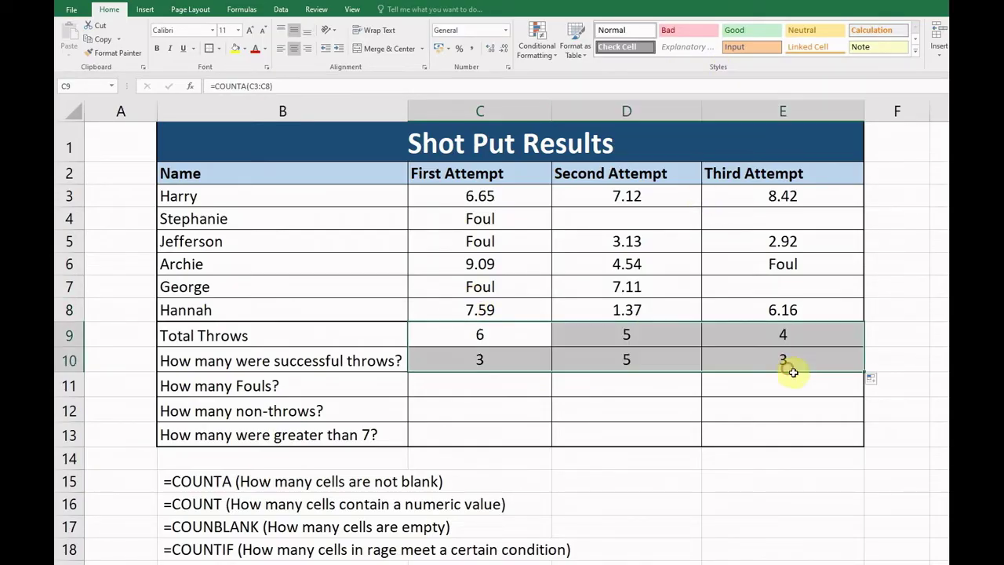
click(272, 335)
click(586, 338)
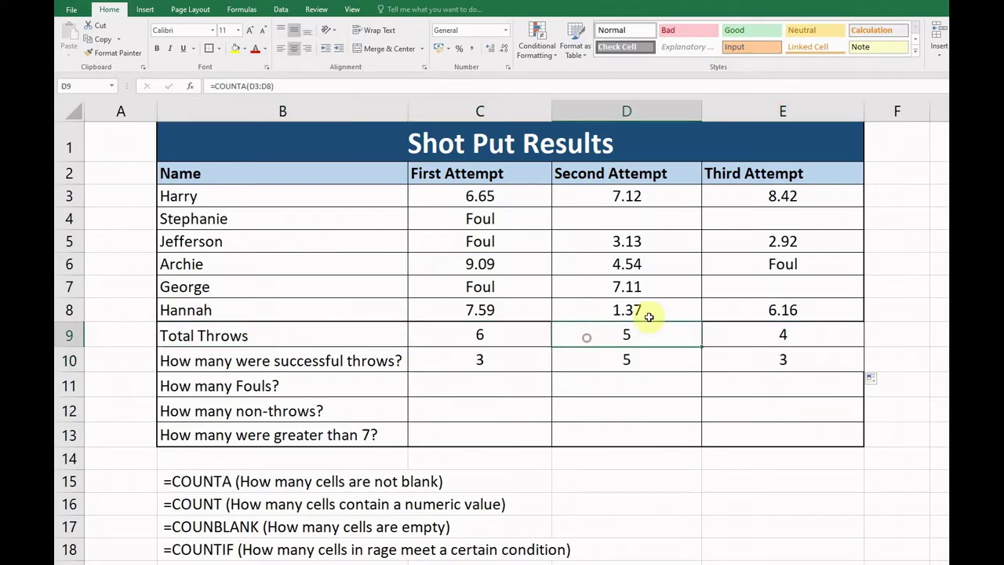
click(632, 217)
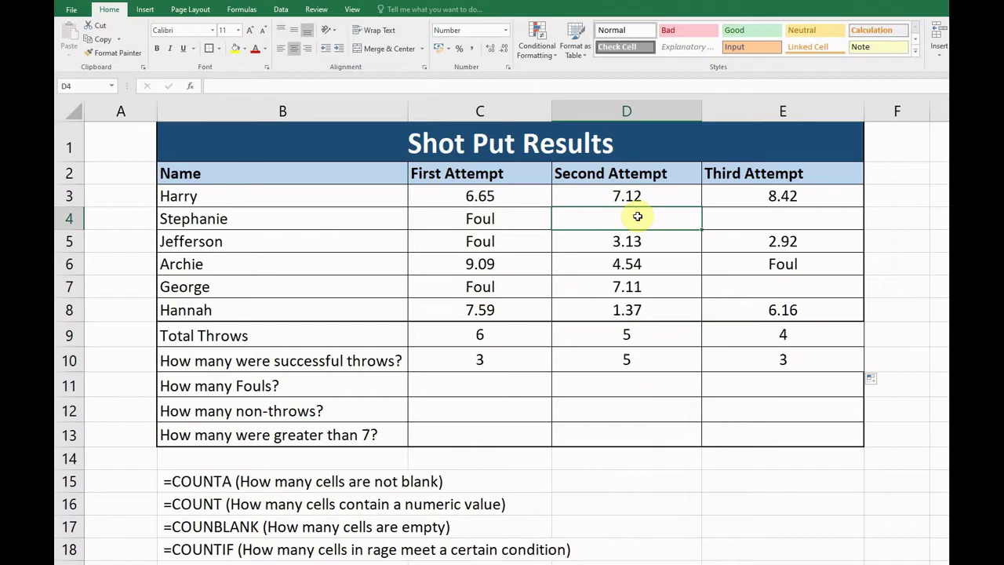
click(751, 335)
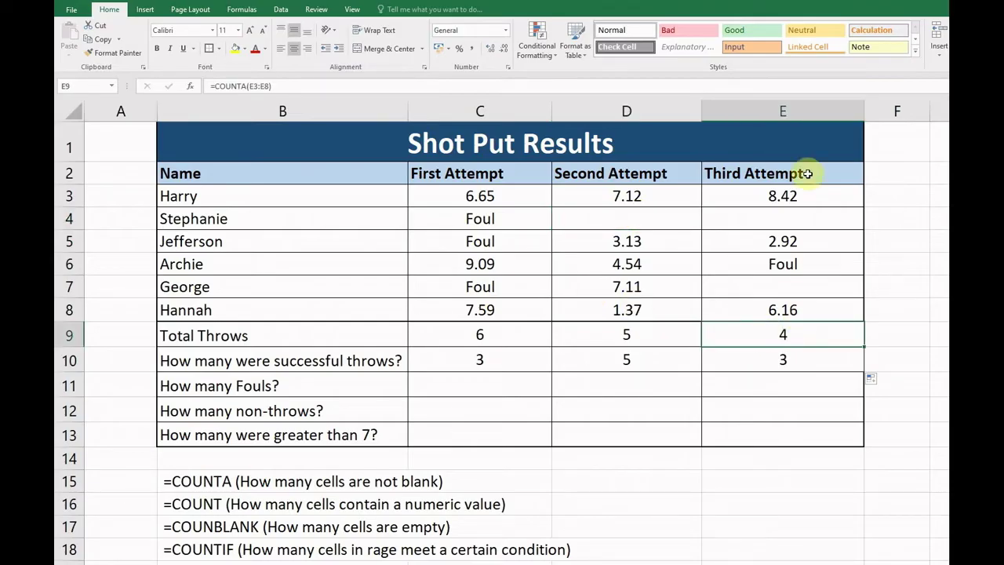
click(805, 224)
ctrl+click(808, 284)
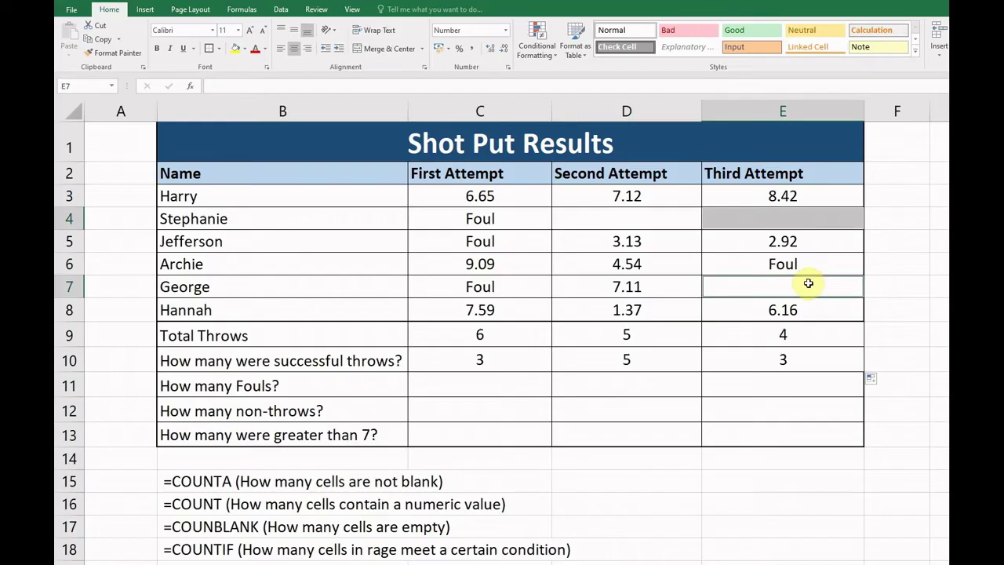
click(383, 335)
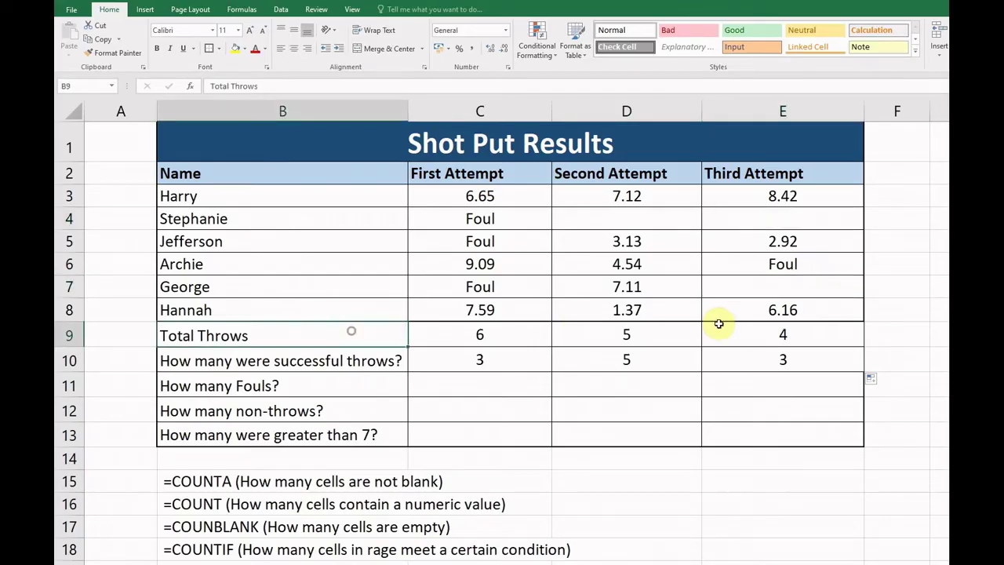
click(785, 335)
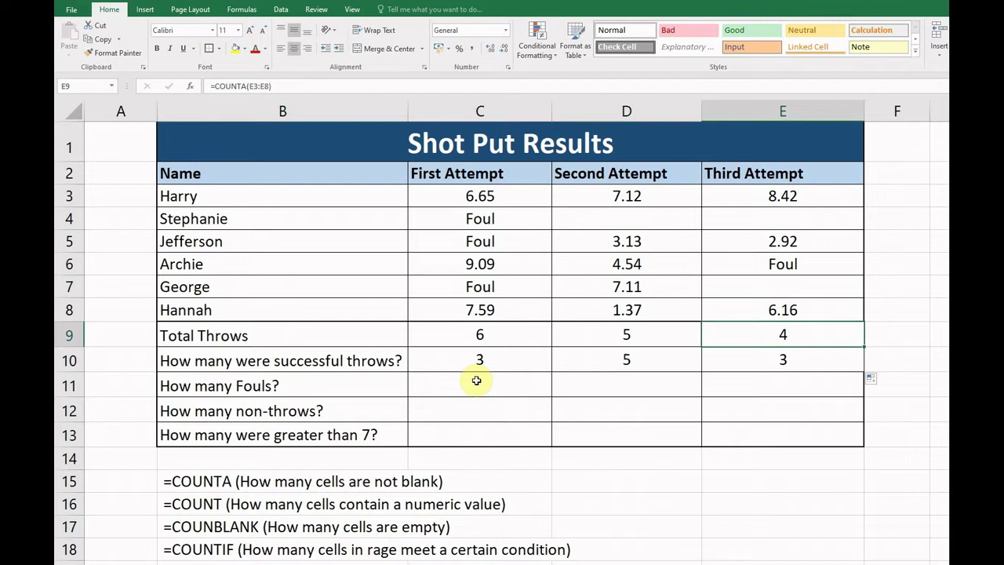
Step: Verify the copied COUNT formulas in C10 and D10 against the second- and third-attempt results
click(396, 360)
click(449, 357)
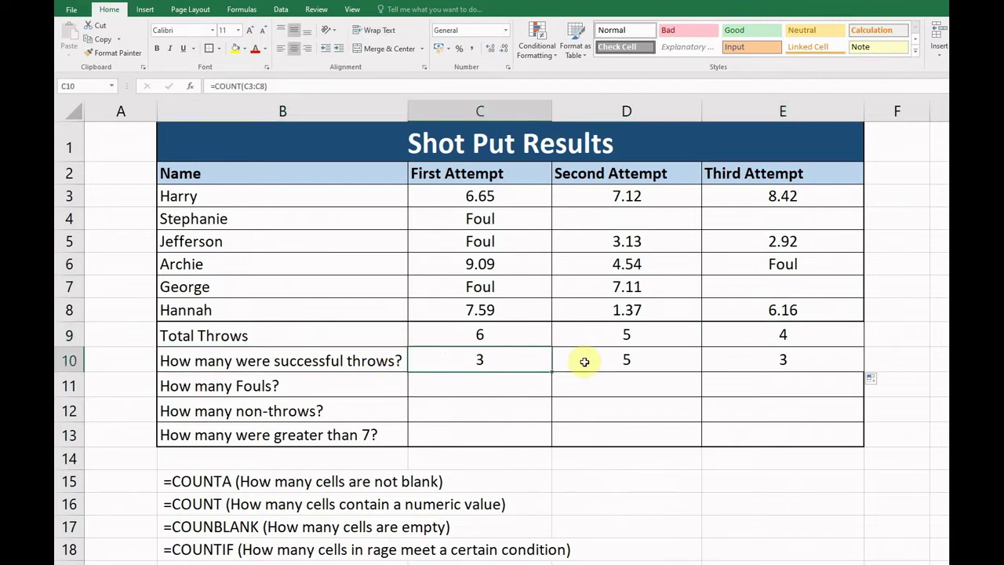
drag(639, 199, 638, 299)
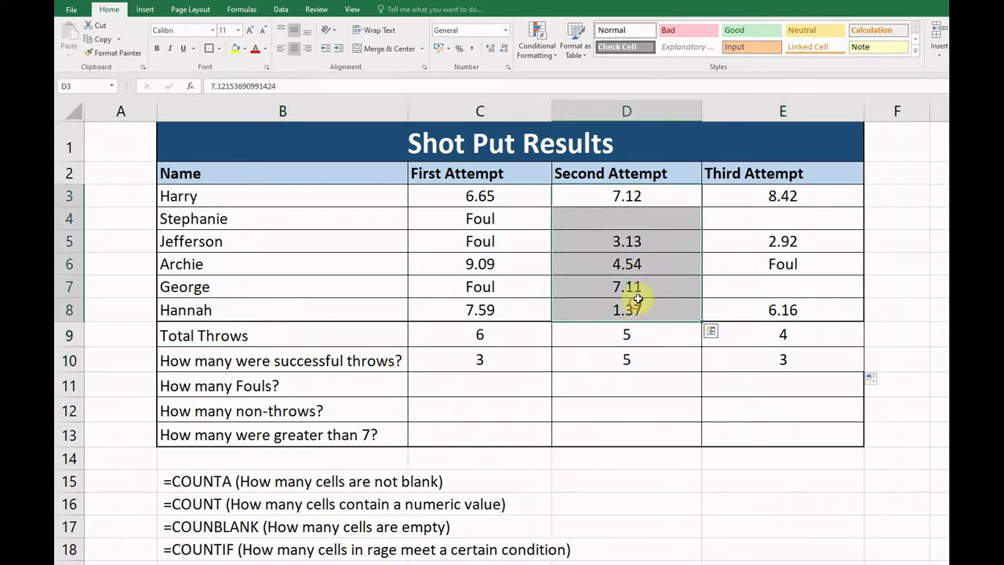
click(611, 363)
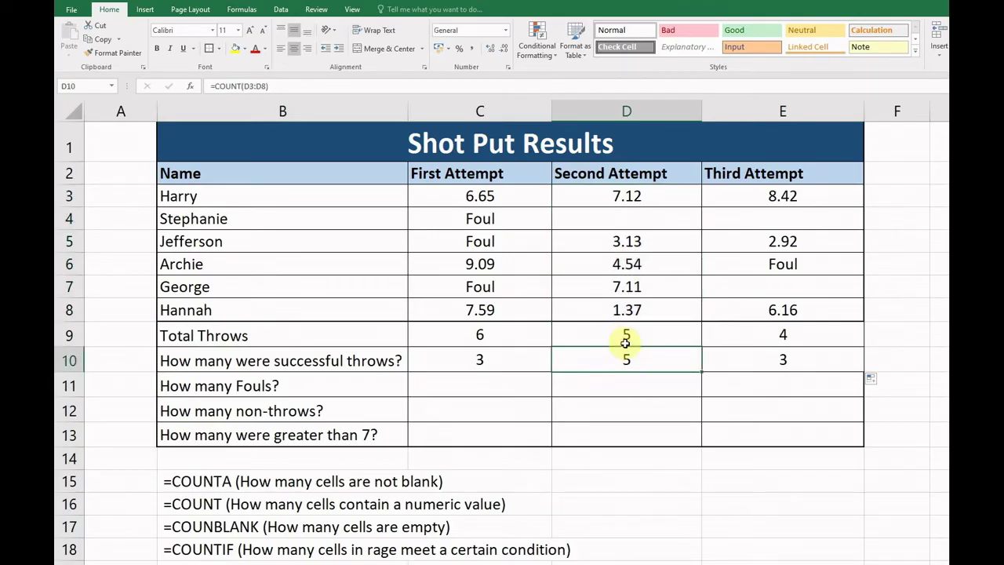
drag(803, 199, 803, 303)
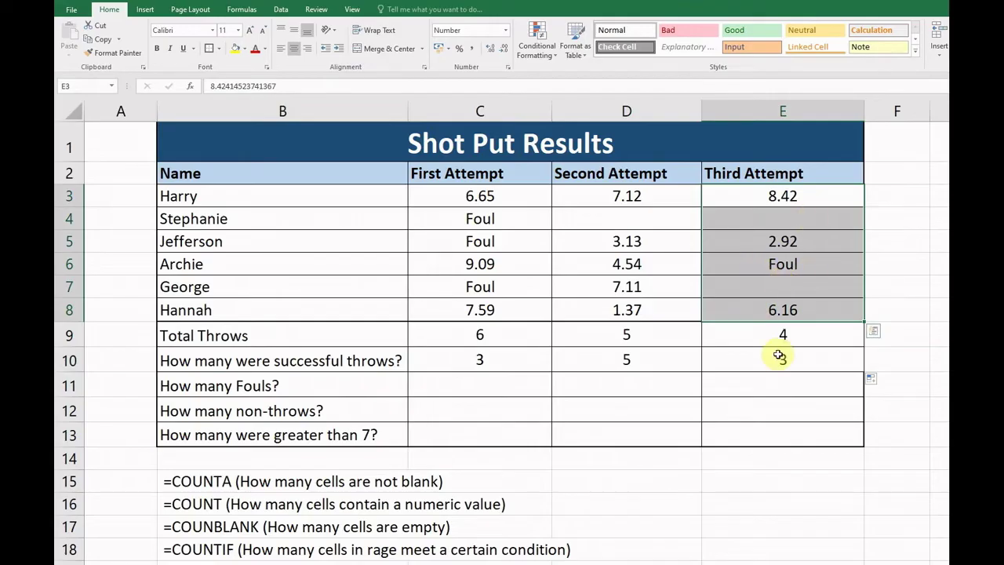
click(774, 384)
click(468, 386)
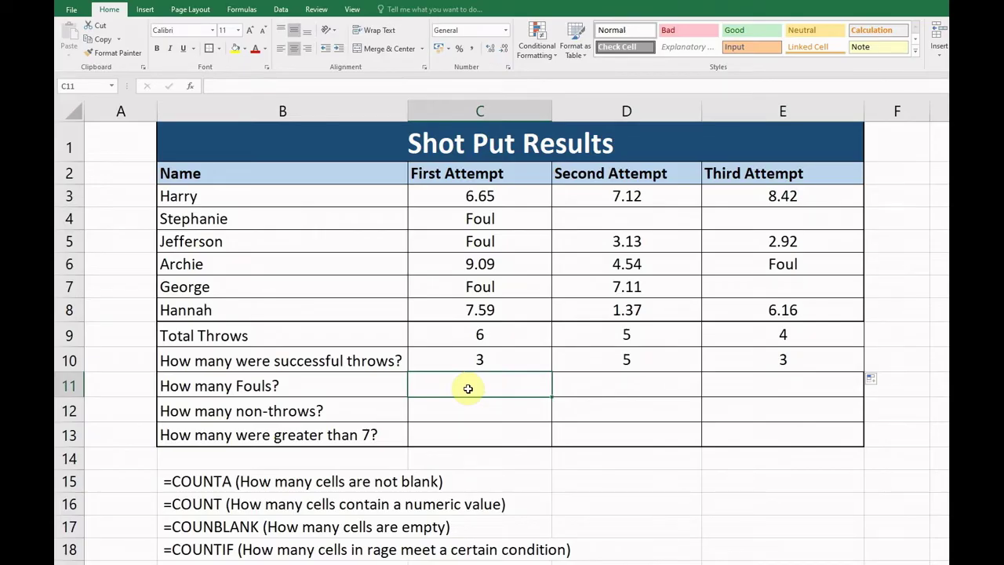
Step: Enter =COUNTIF(C3:C8,"Foul") in C11, returning 3 first-attempt fouls
text(=COUNT)
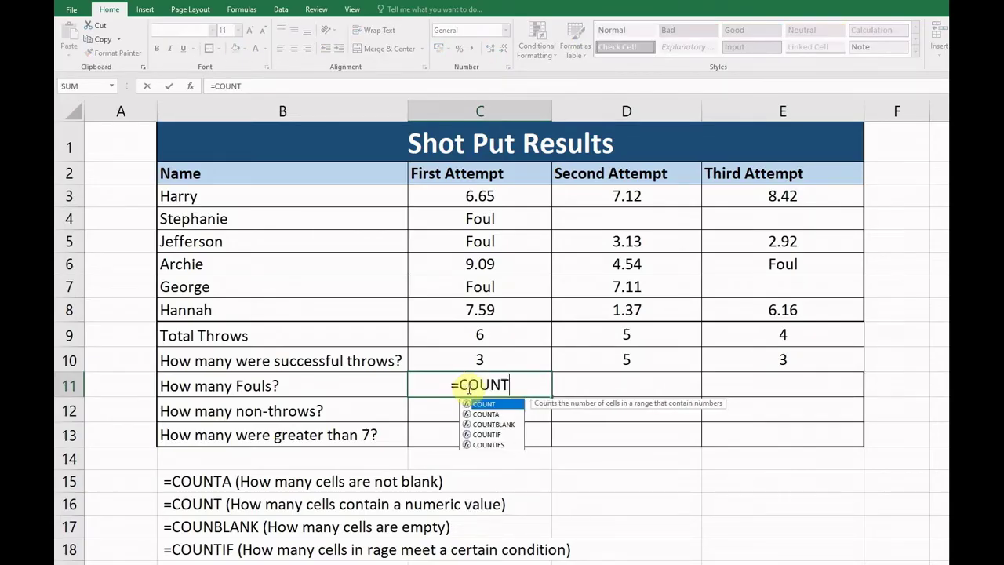
text(IF()
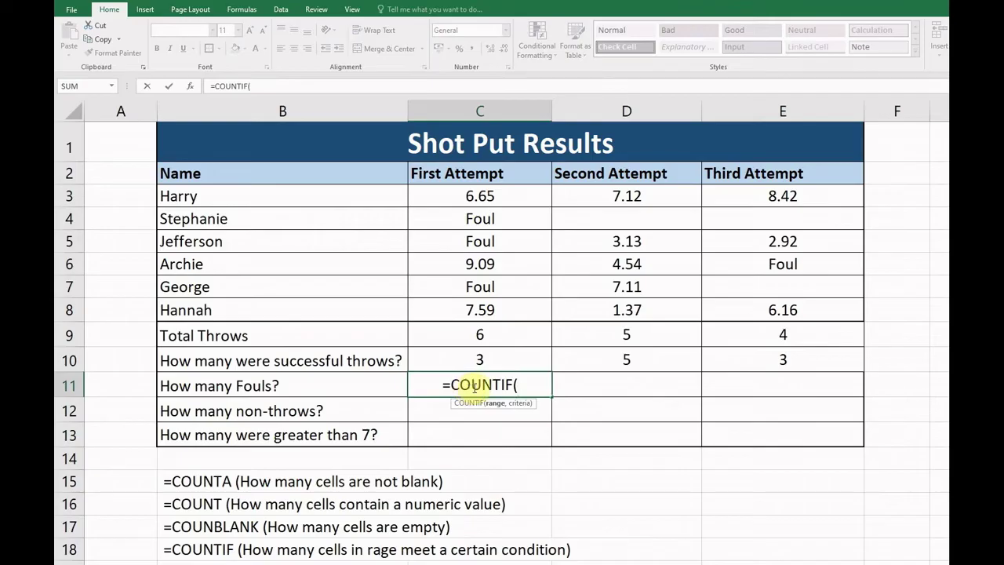
drag(505, 195, 513, 305)
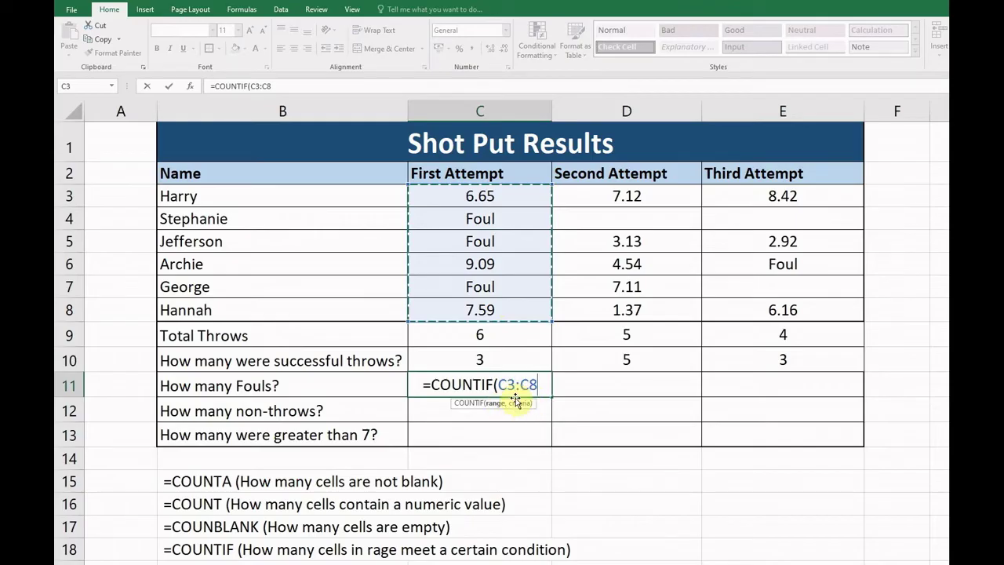
text(,)
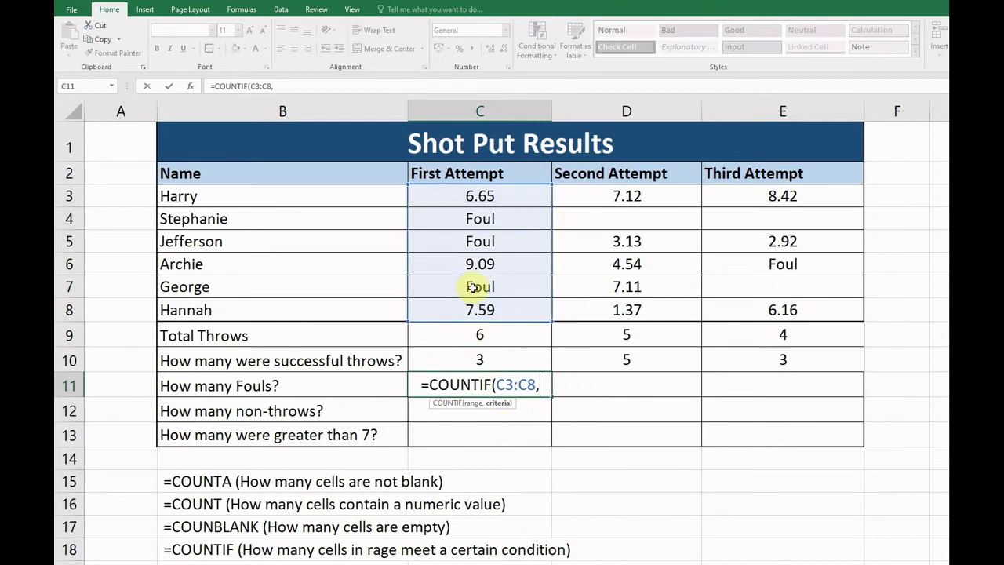
text("f)
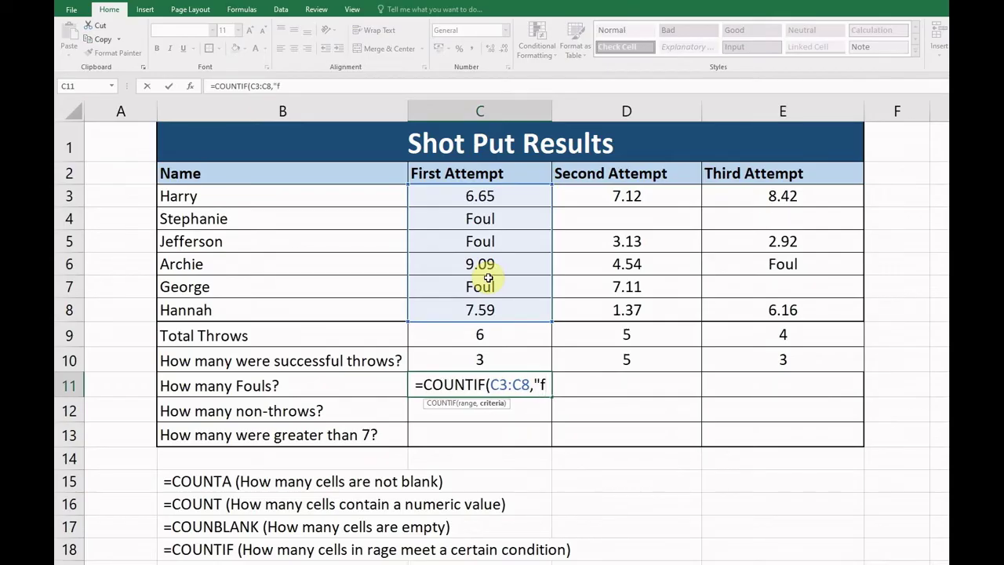
key(BackSpace)
text(G)
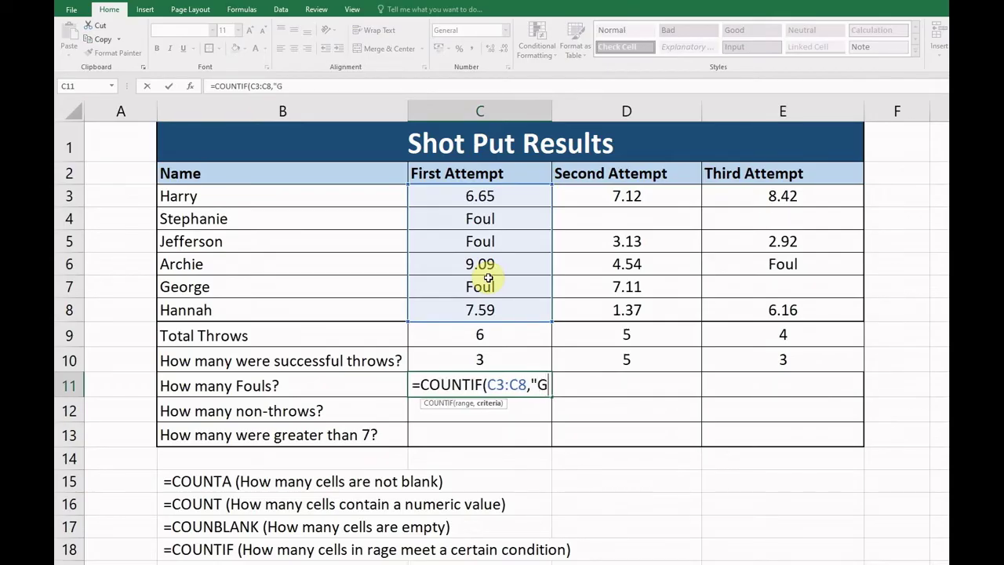
key(BackSpace)
text(Fou)
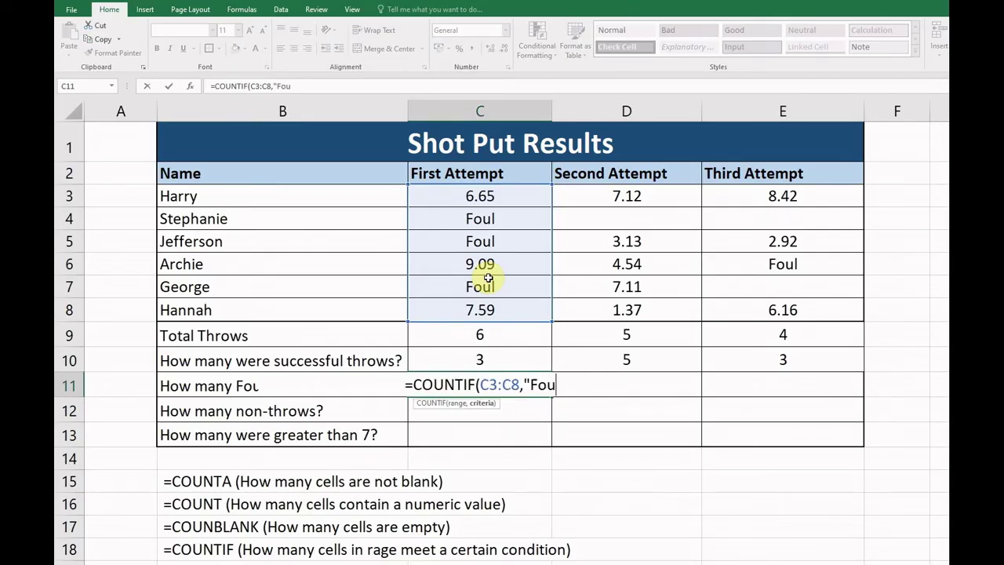
text(l"))
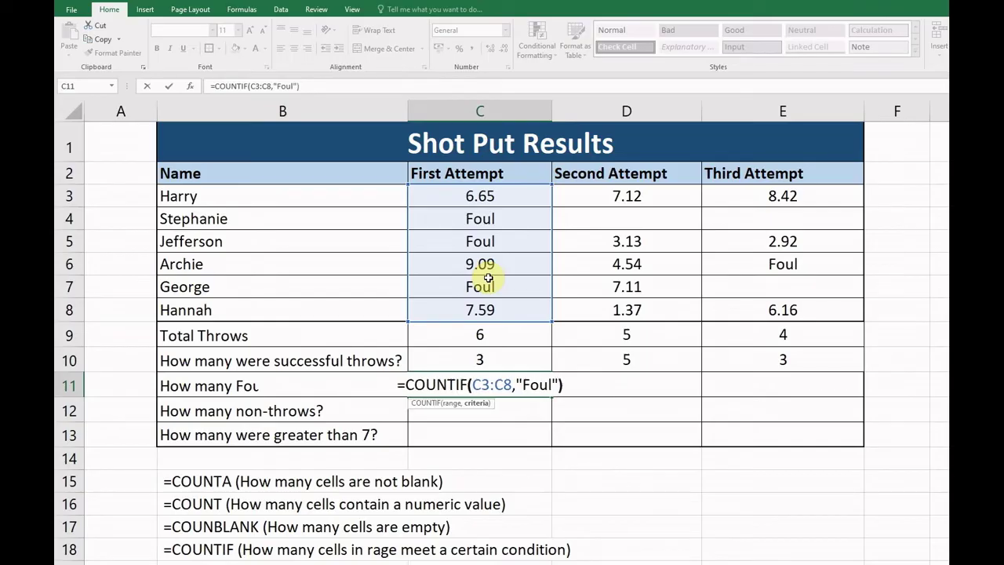
key(Return)
key(Up)
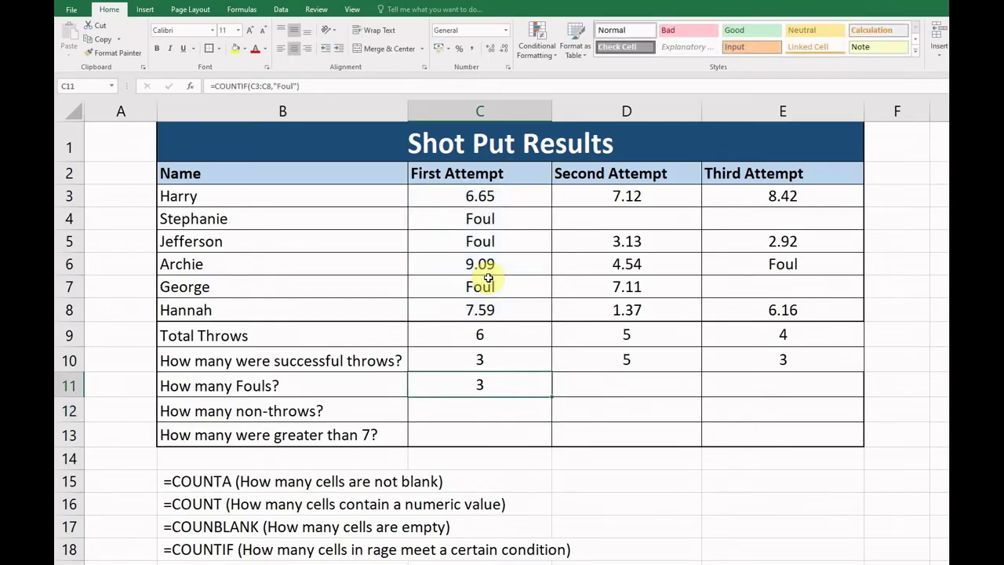
Step: Fill the fouls COUNTIF from C11 to E11 and verify =COUNTIF(E3:E8,"Foul") in E11
click(498, 384)
drag(550, 397, 791, 391)
click(665, 339)
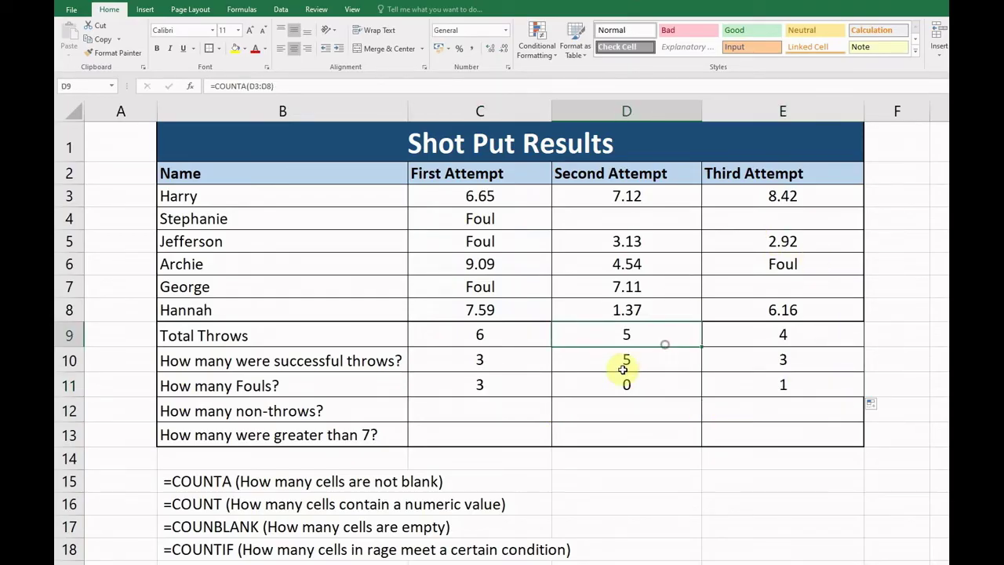
click(791, 266)
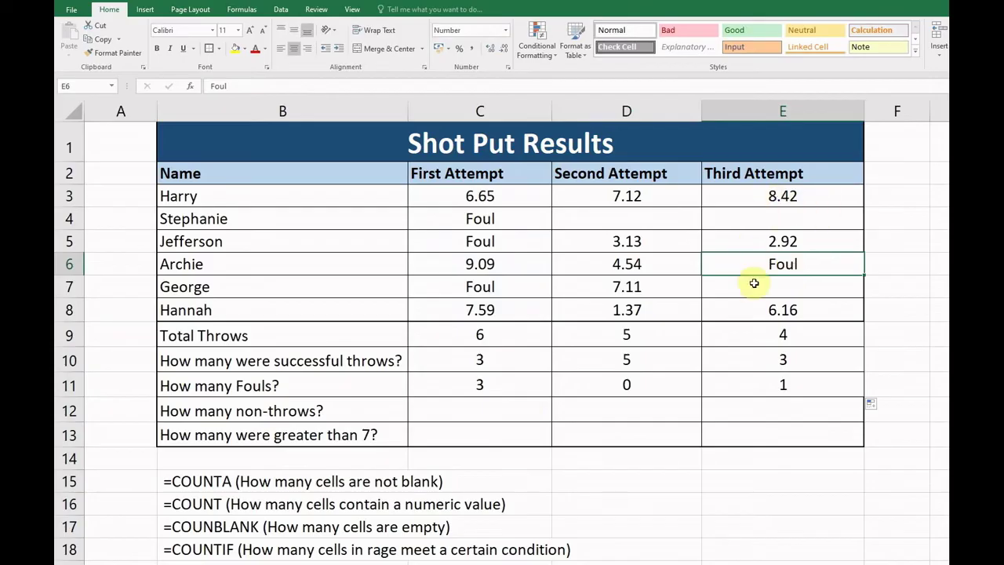
double_click(798, 385)
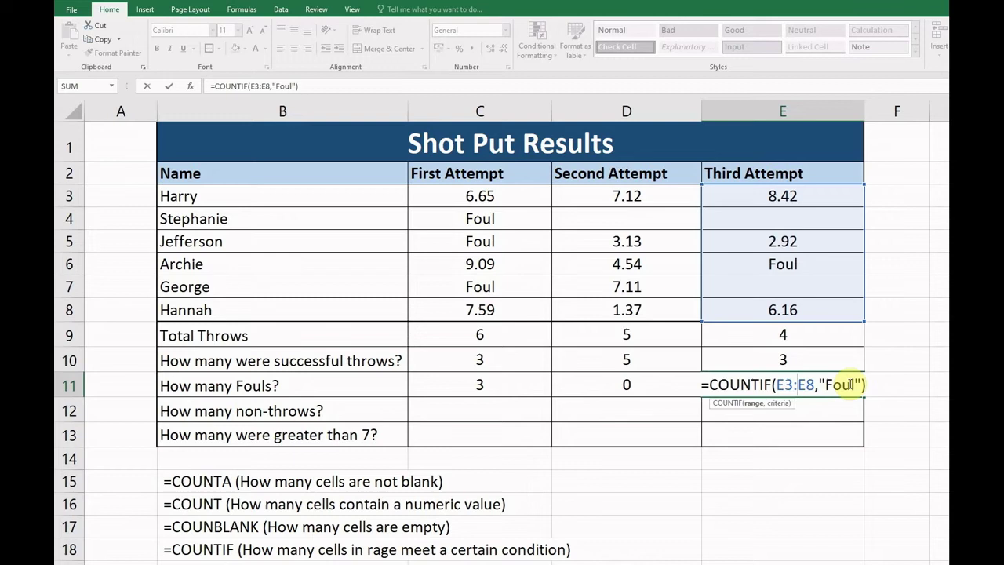
key(Return)
key(Left)
key(Left)
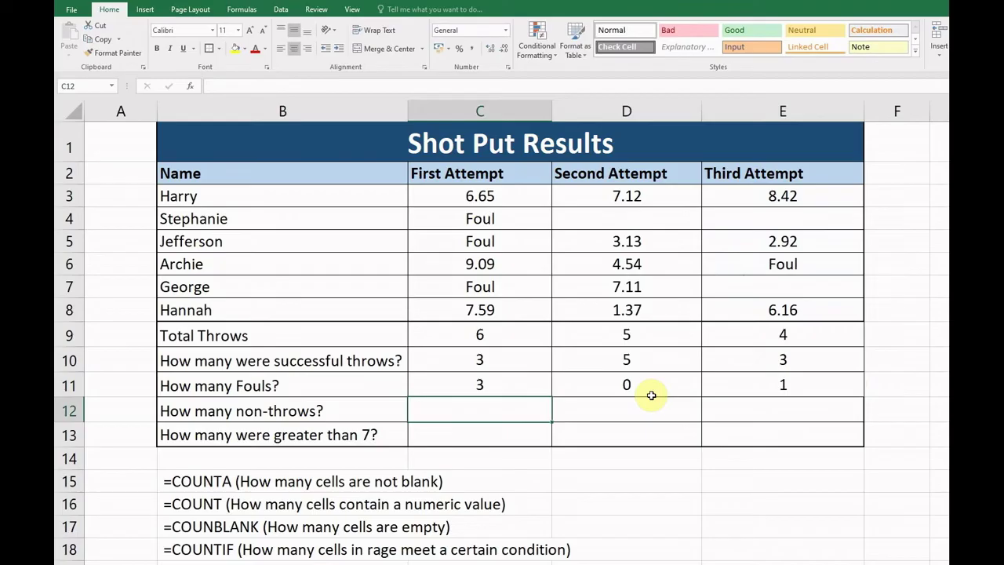
click(624, 220)
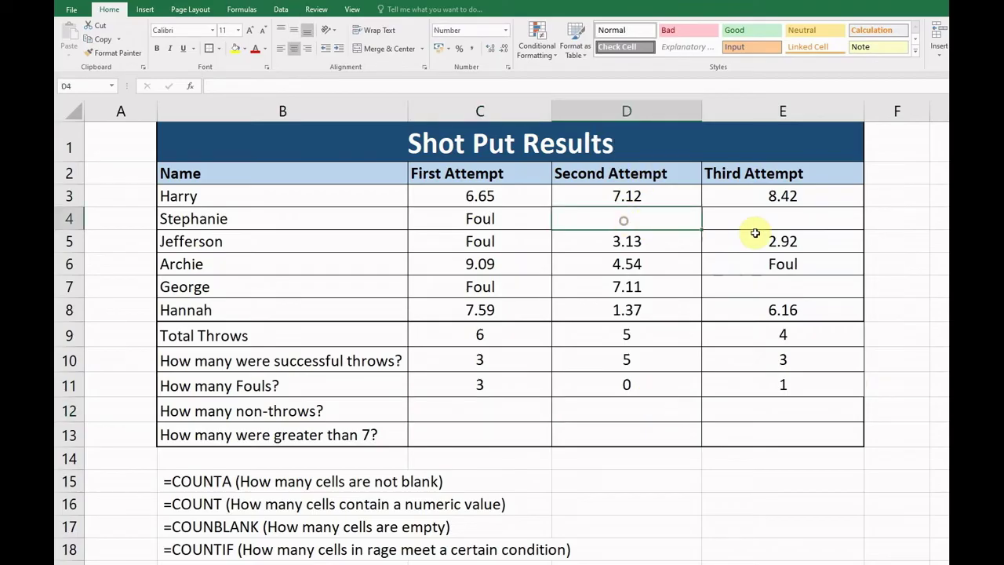
click(760, 222)
click(774, 285)
click(763, 221)
click(662, 216)
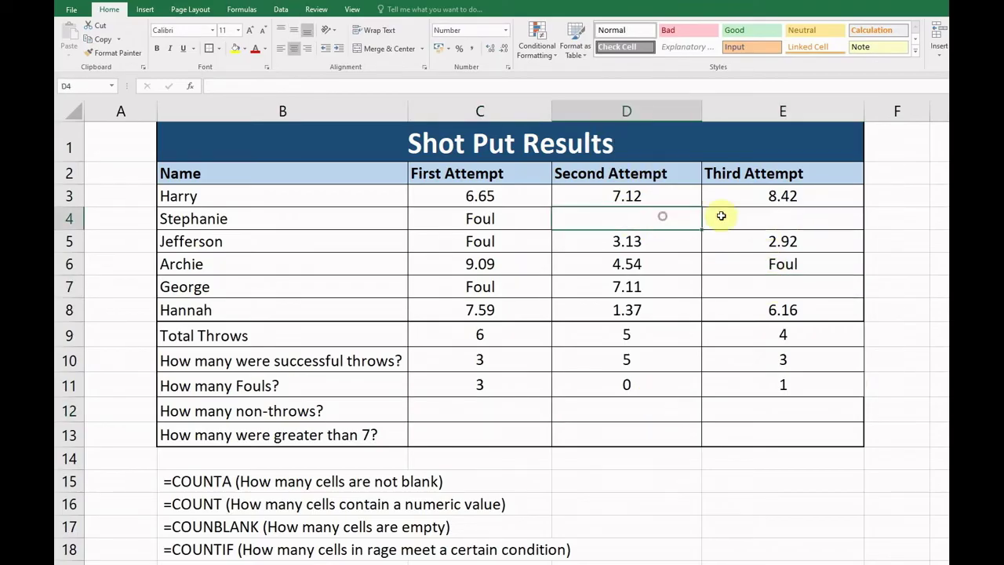
click(780, 219)
click(766, 286)
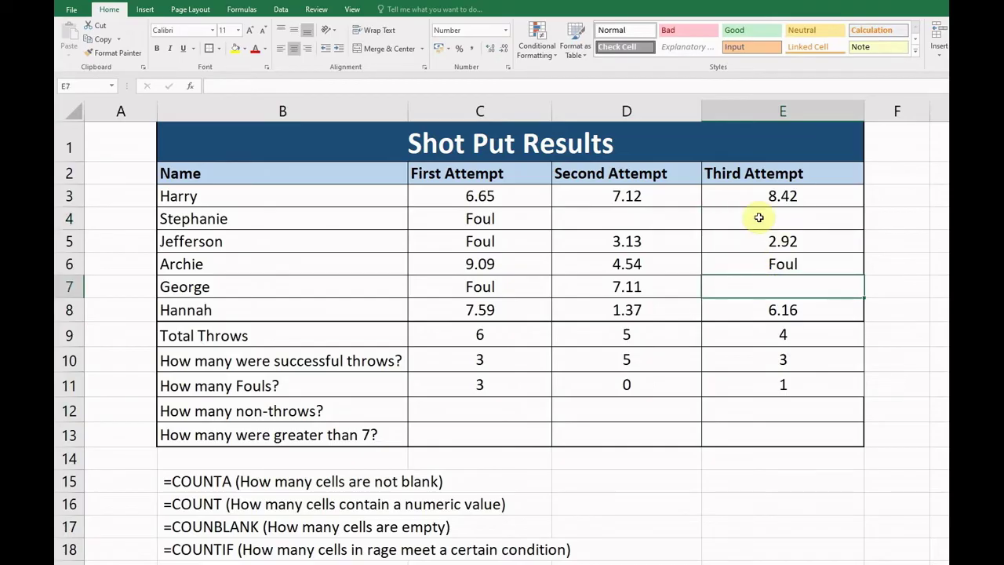
click(759, 217)
click(652, 213)
click(494, 406)
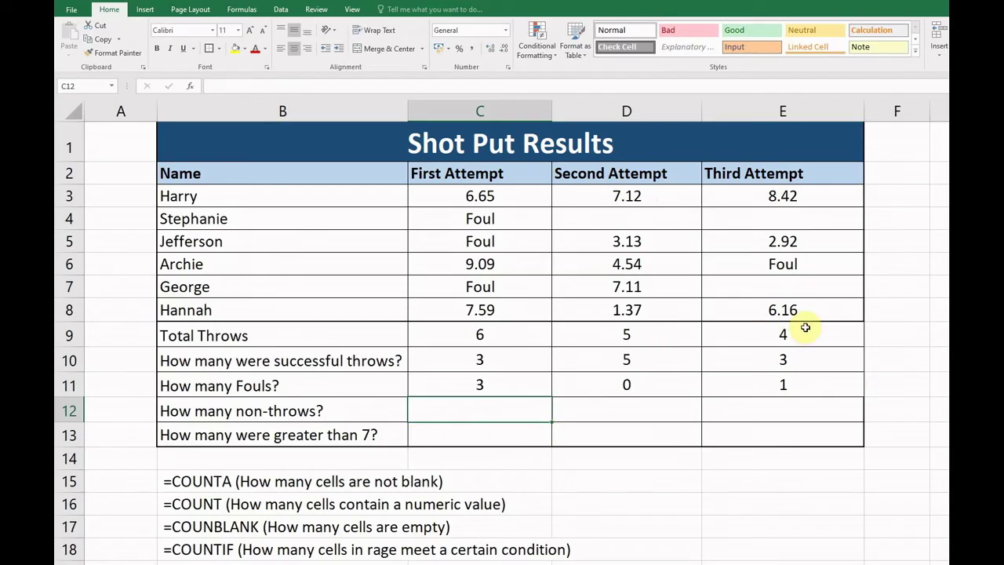
text(=)
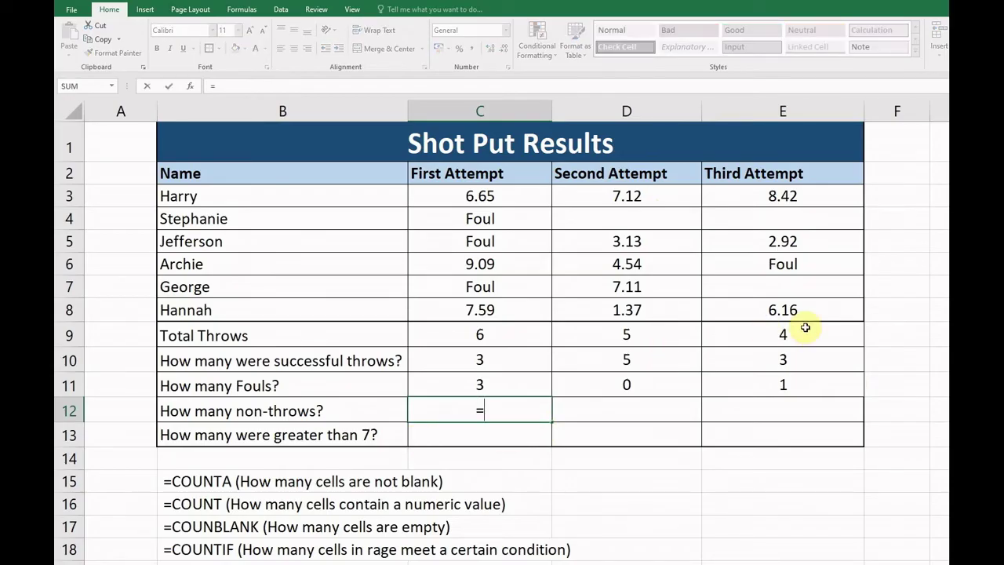
text(count)
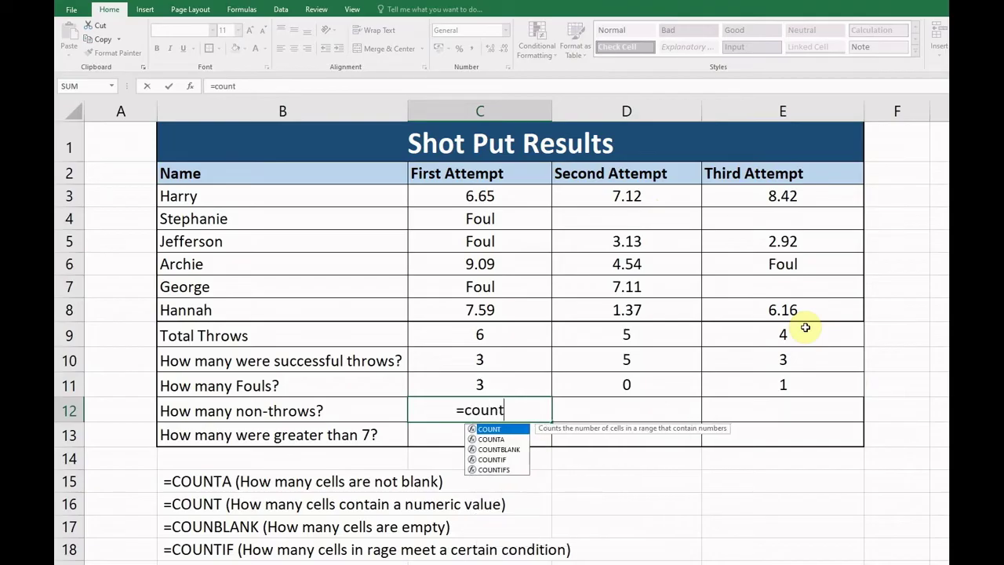
text(blank()
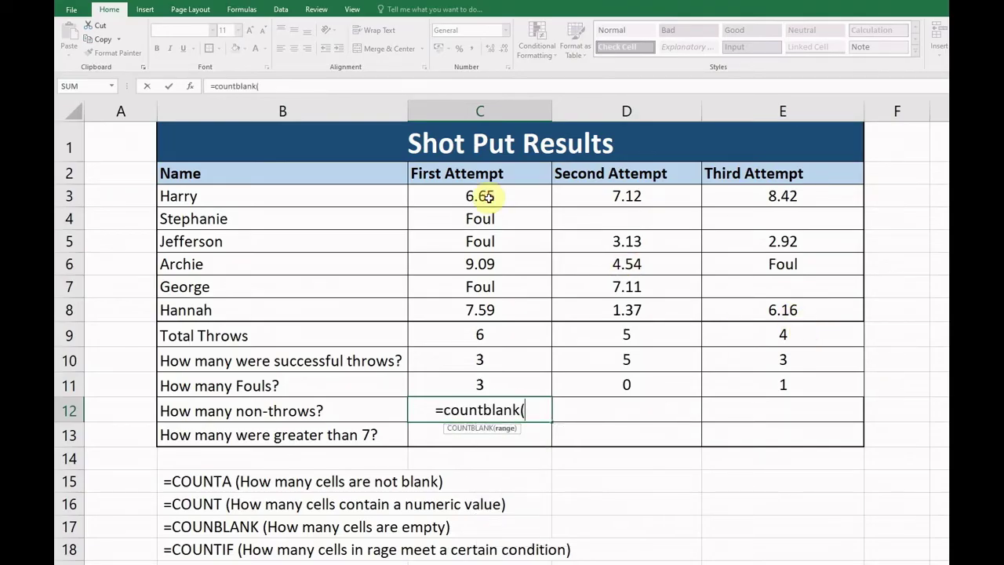
Step: Enter =COUNTBLANK(C3:C8) in C12 and fill it to E12, showing 0, 1 and 2
drag(488, 196, 503, 302)
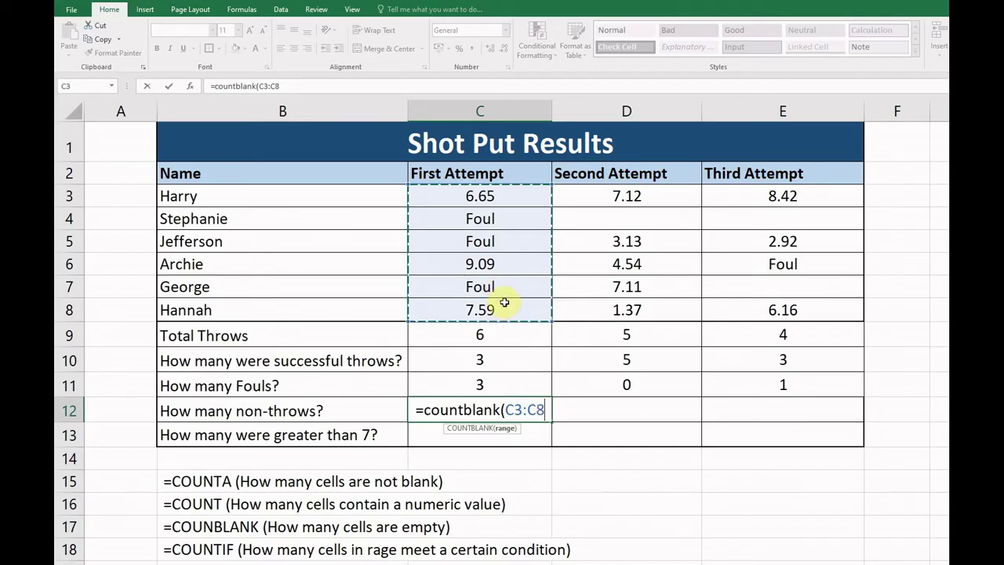
key(ctrl+Return)
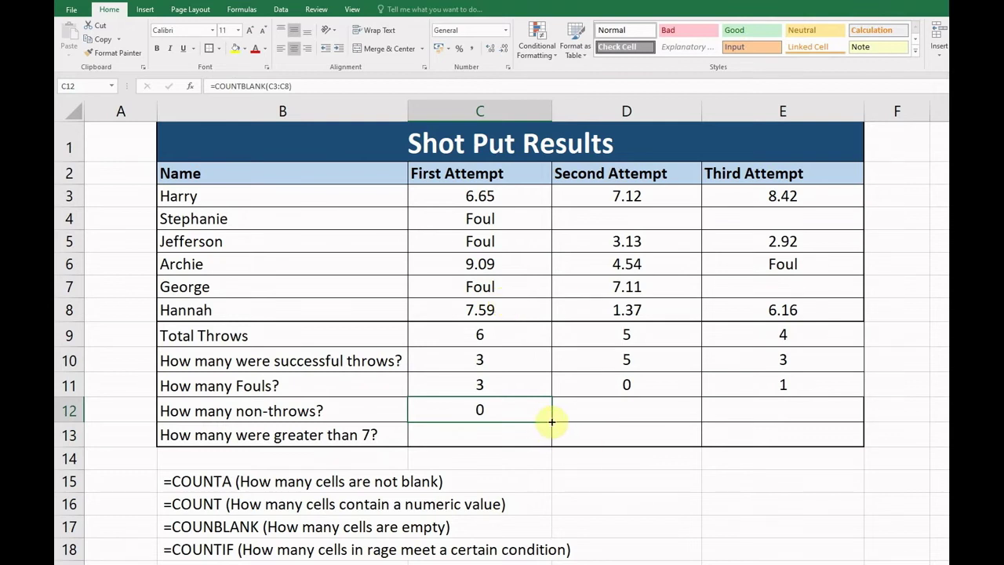
drag(552, 422, 802, 424)
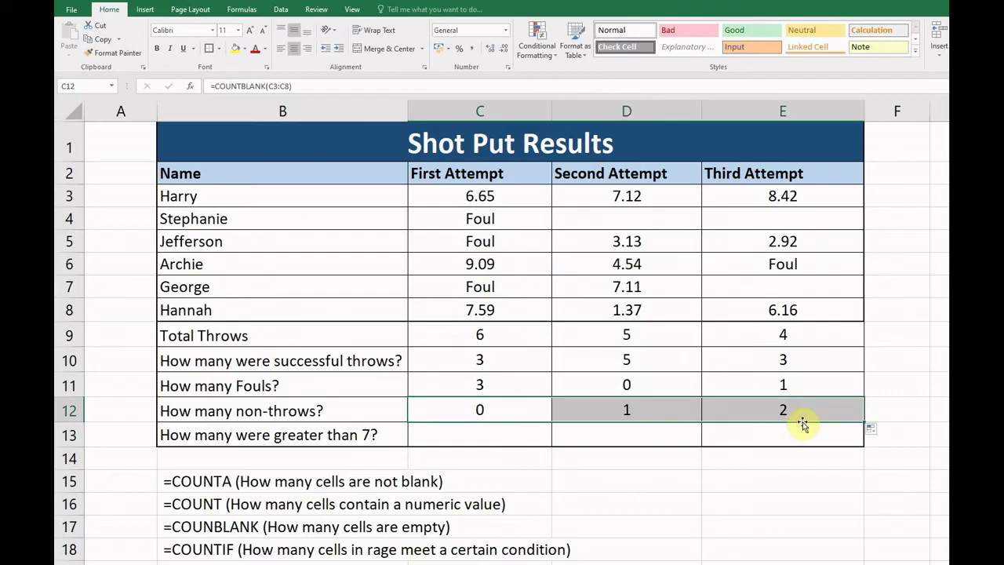
click(648, 404)
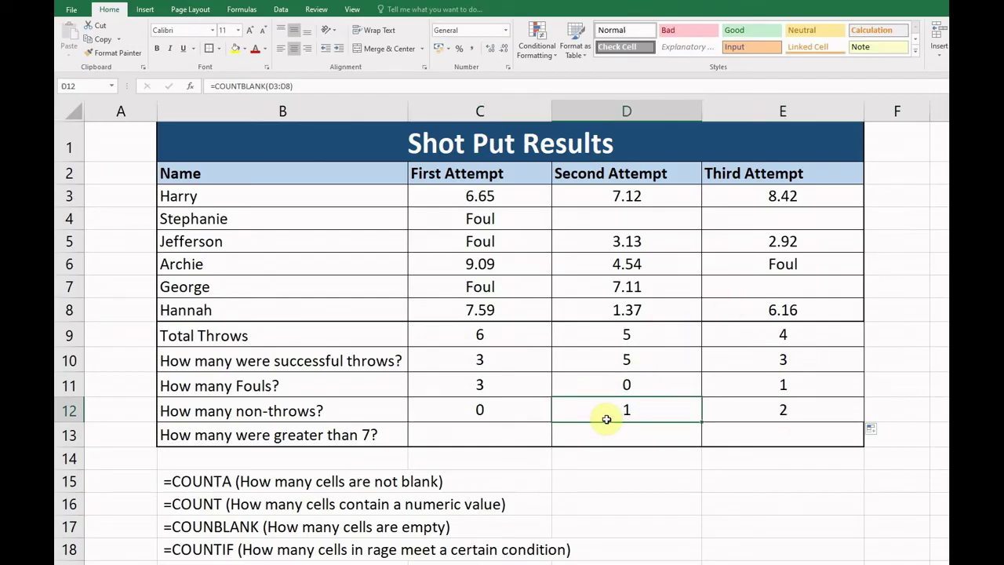
click(630, 218)
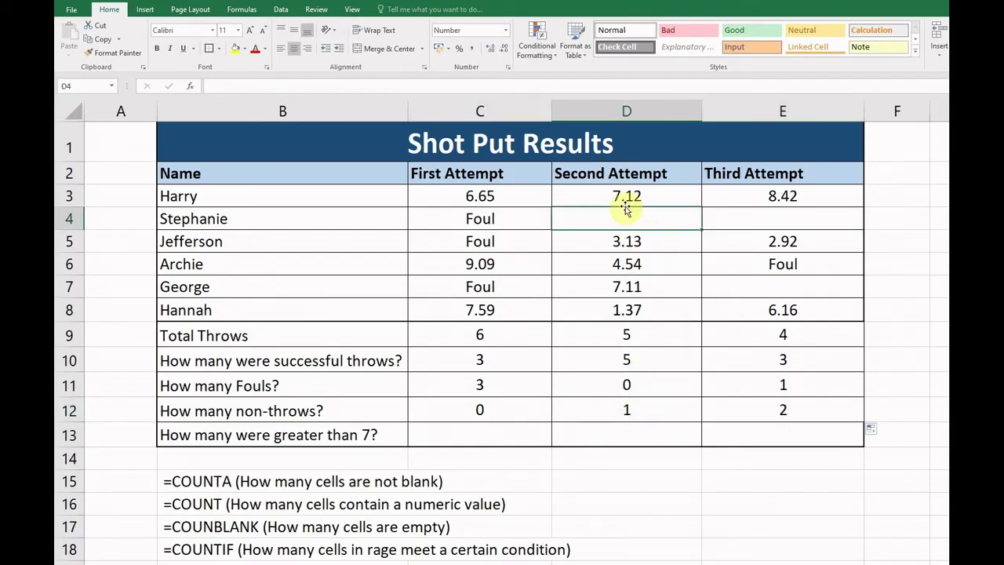
click(622, 413)
click(808, 412)
click(817, 284)
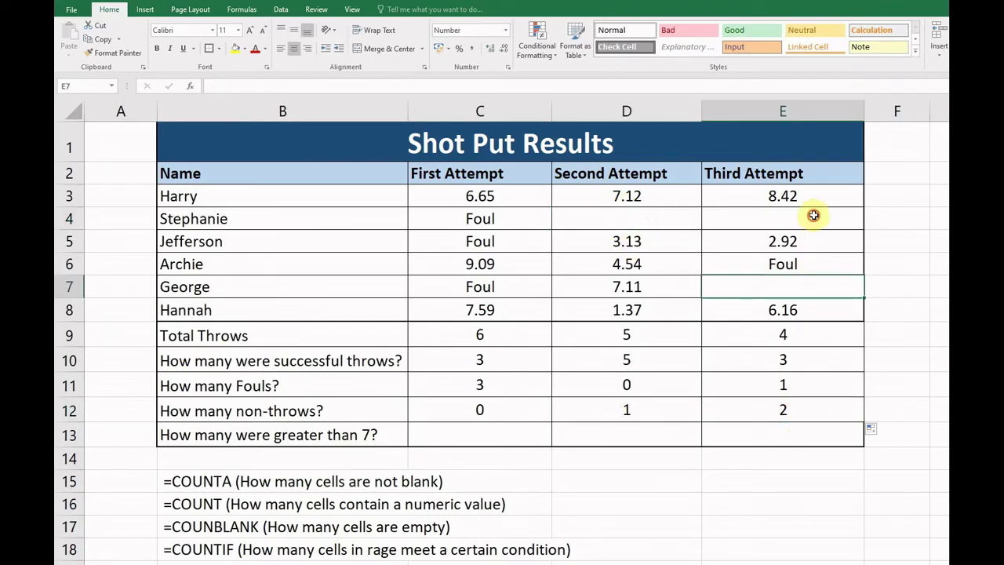
click(813, 215)
click(818, 281)
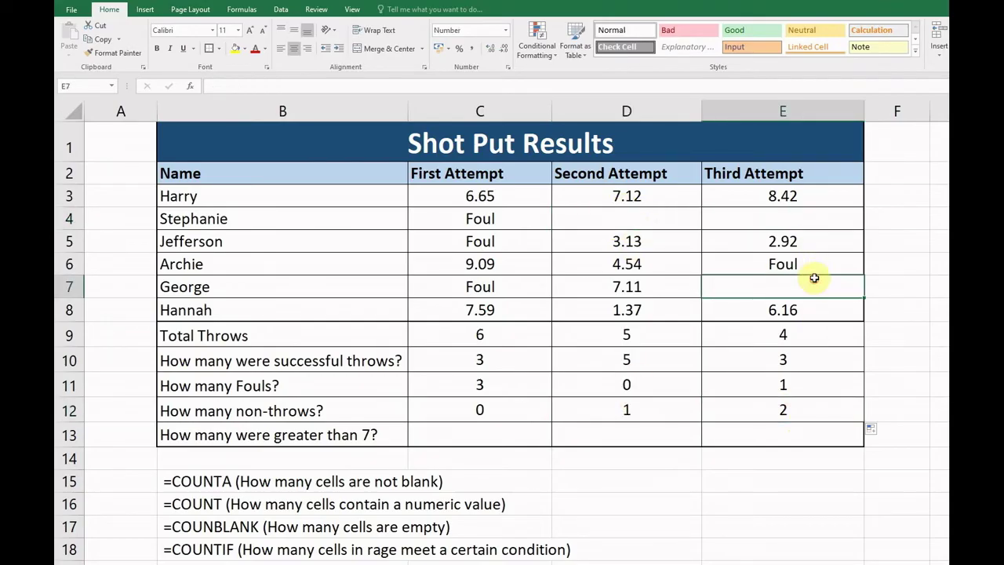
click(808, 220)
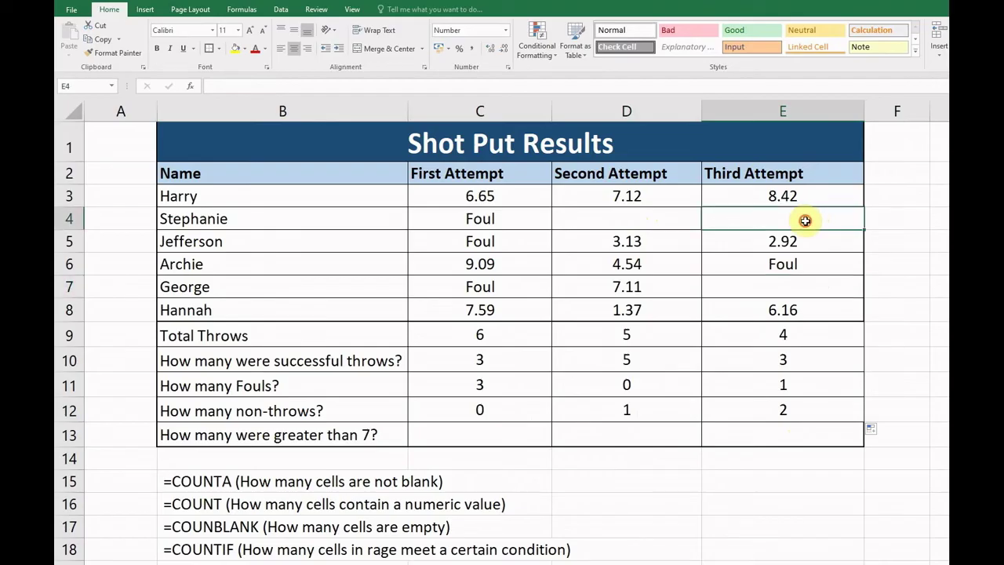
click(794, 265)
key(Delete)
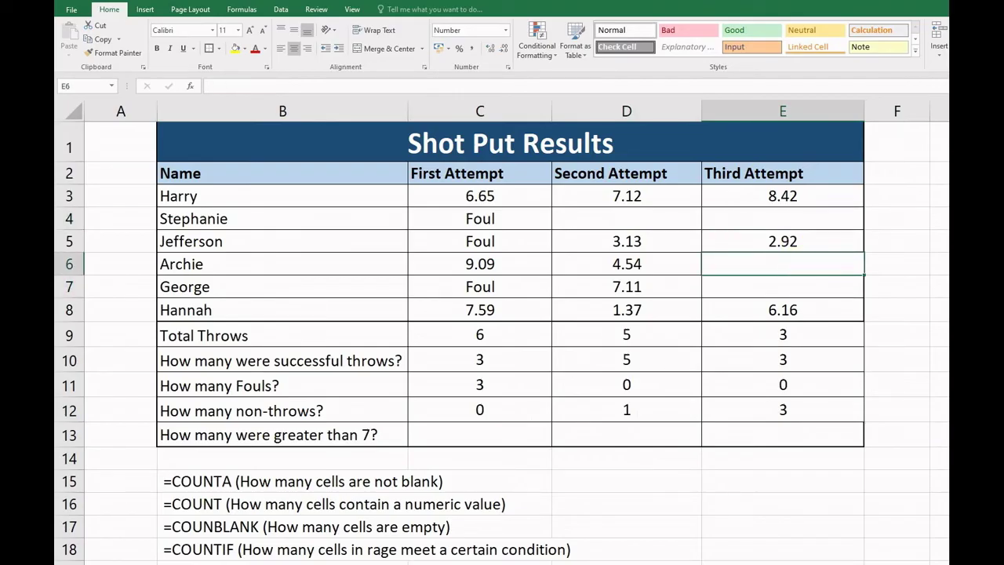
click(783, 241)
key(Delete)
key(Up)
key(Up)
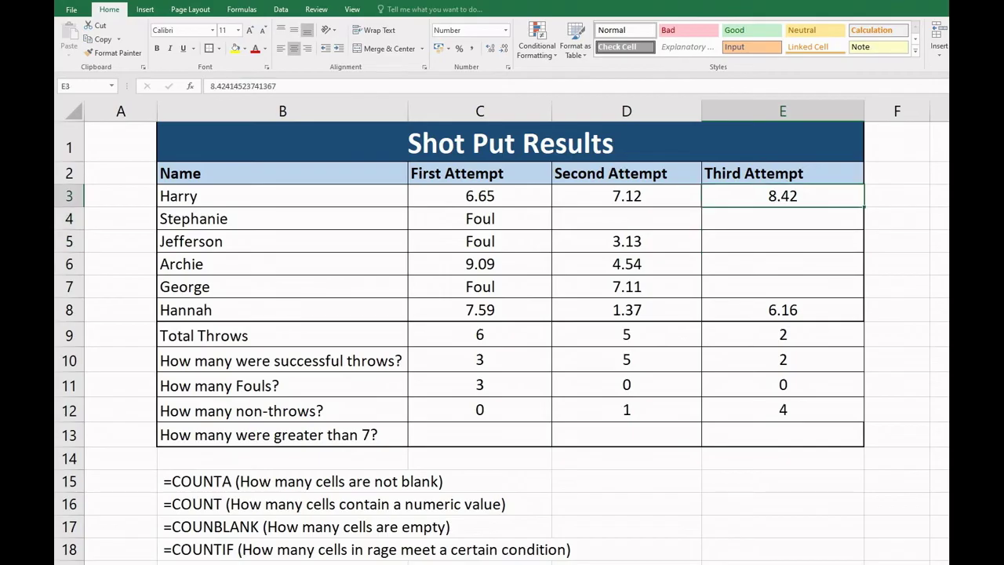
key(Delete)
key(Down)
key(Down)
key(Down)
key(Down)
key(Down)
key(Delete)
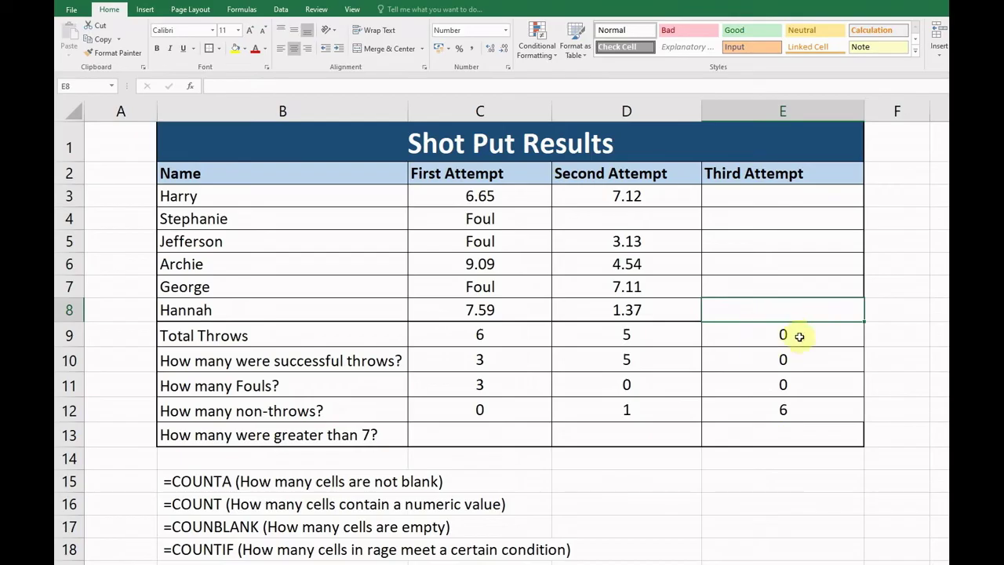
key(ctrl+z)
key(ctrl+z)
key(ctrl+z)
key(ctrl+z)
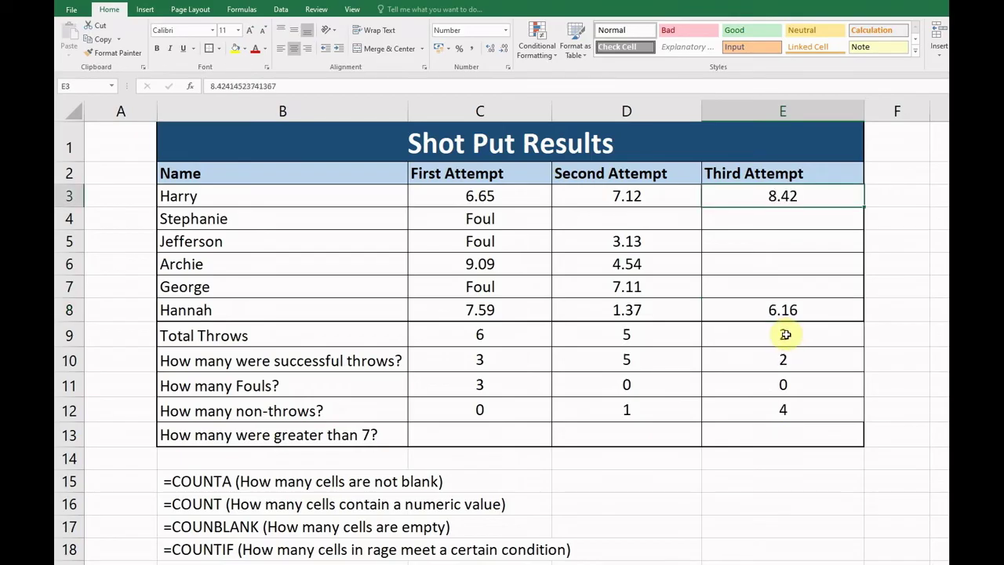
key(ctrl+z)
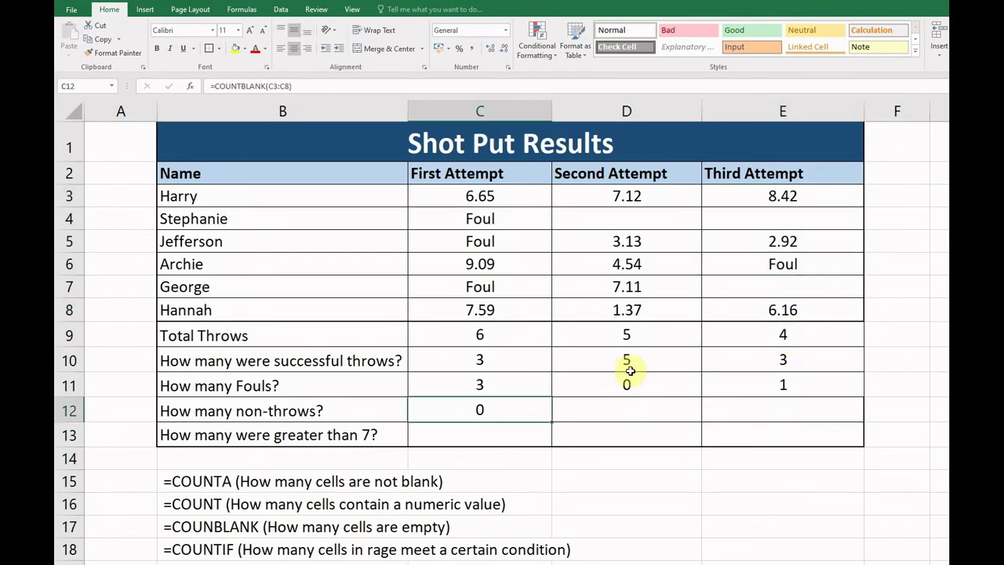
key(ctrl+y)
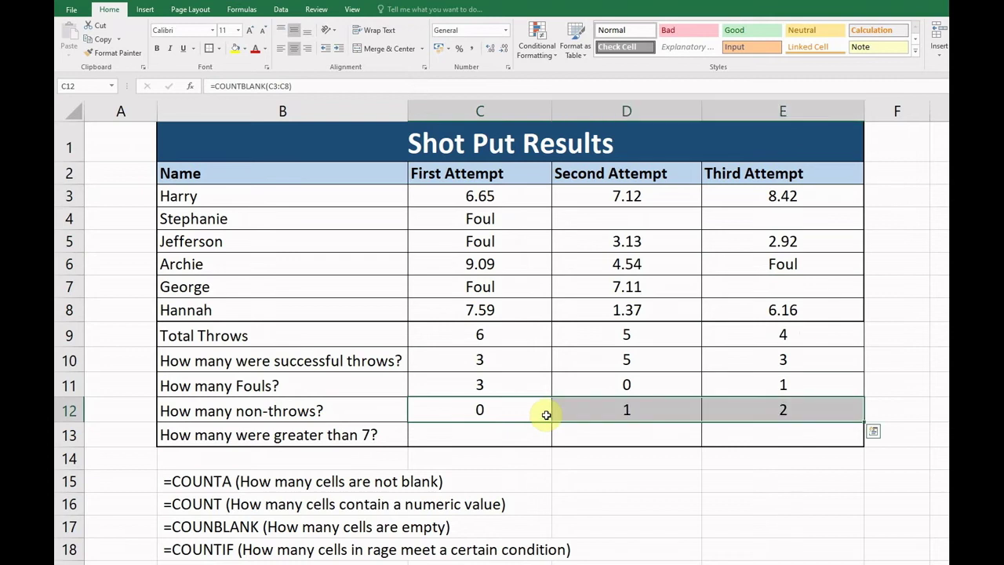
click(509, 435)
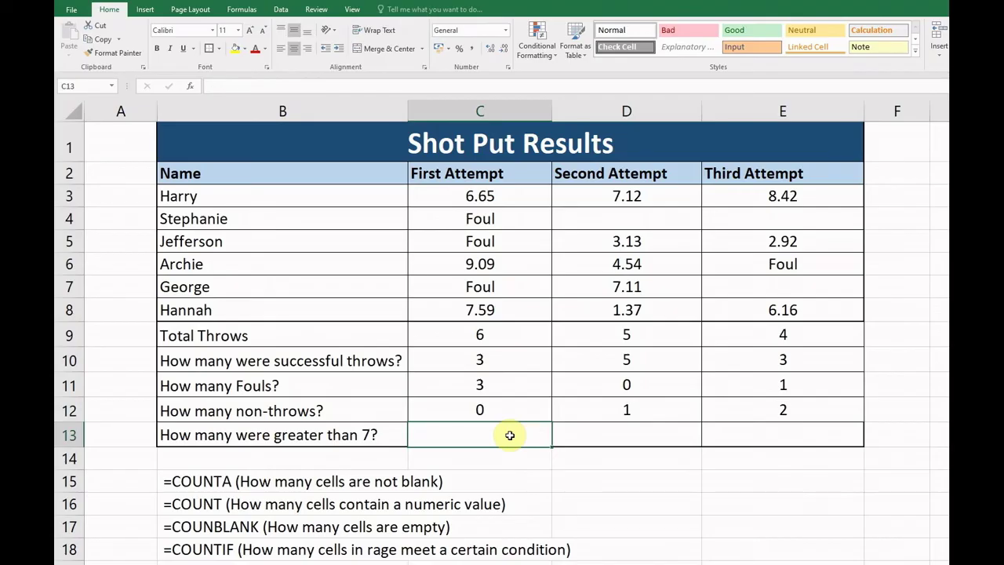
Step: Enter =COUNTIF(C3:C8,">7") in C13, returning 2 first-attempt throws over 7
text(=count)
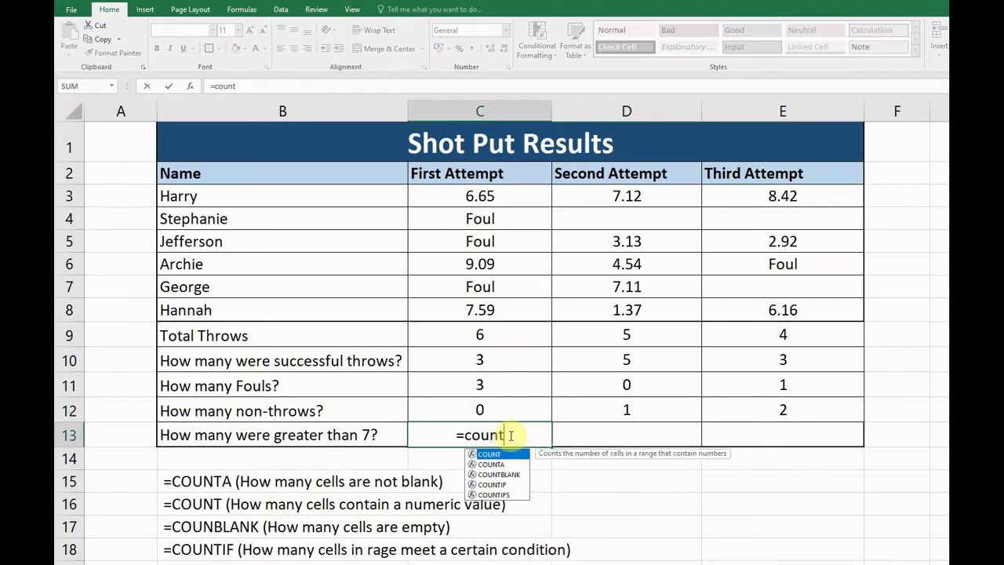
text(if()
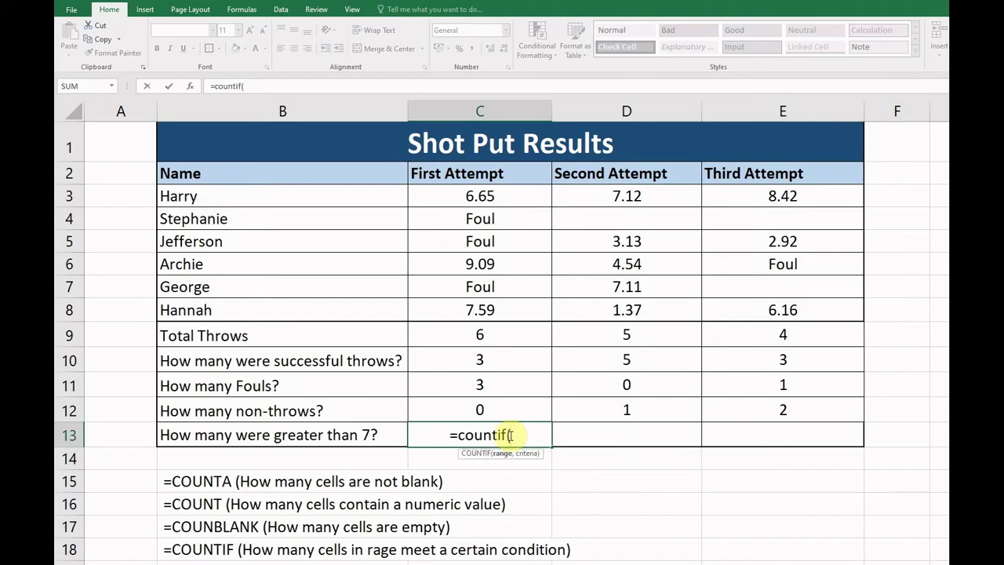
drag(529, 197, 522, 307)
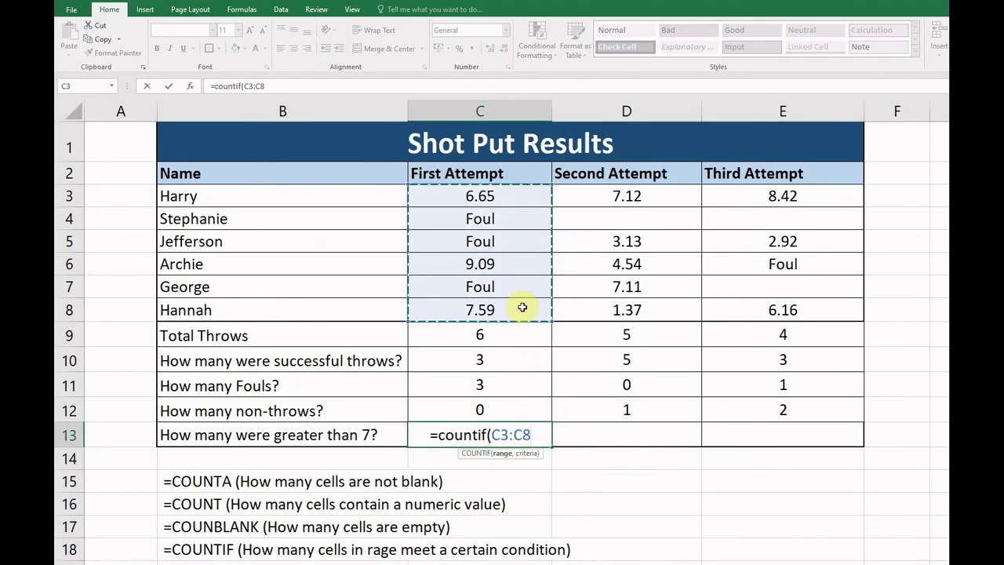
text(,)
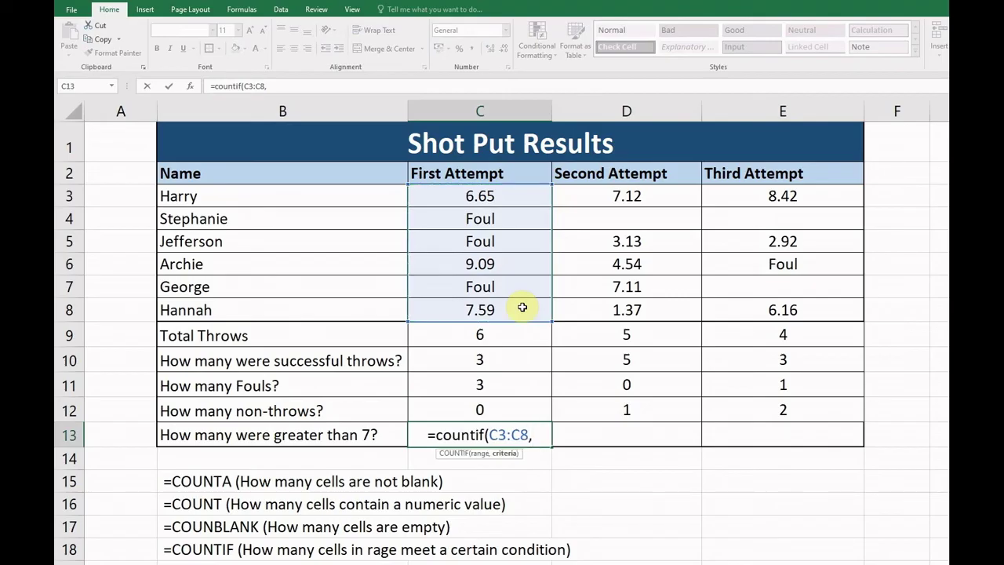
text(")
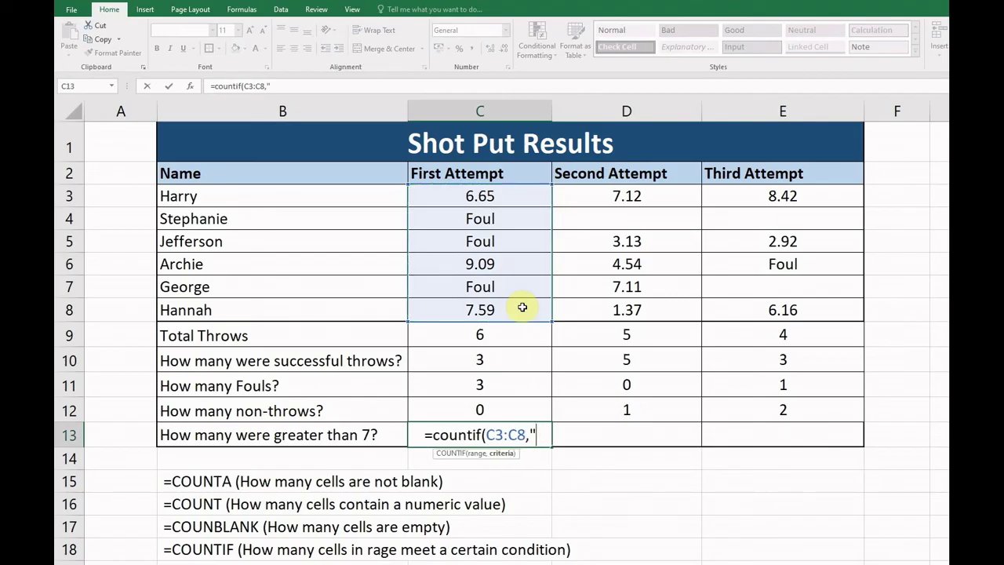
text(>7)
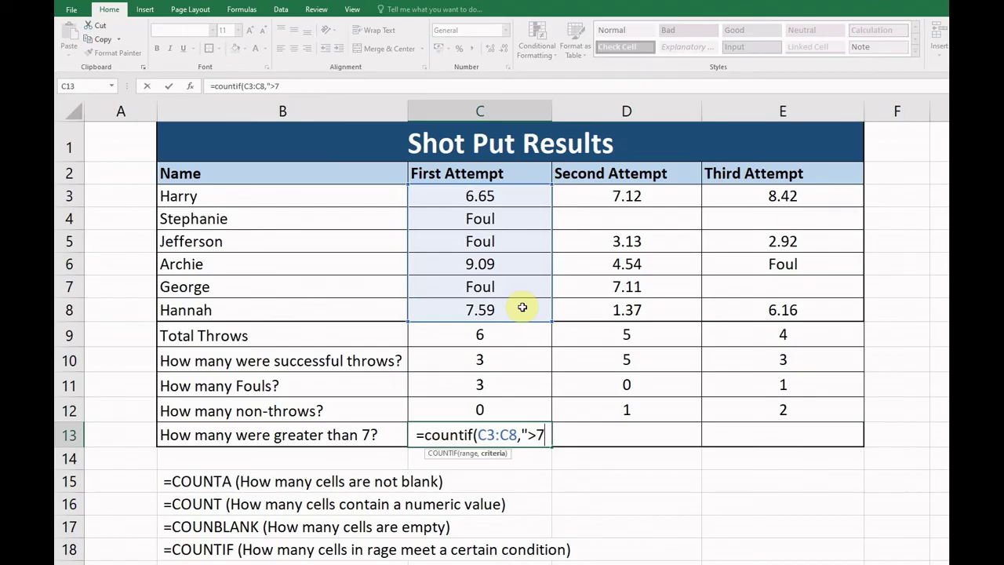
text("))
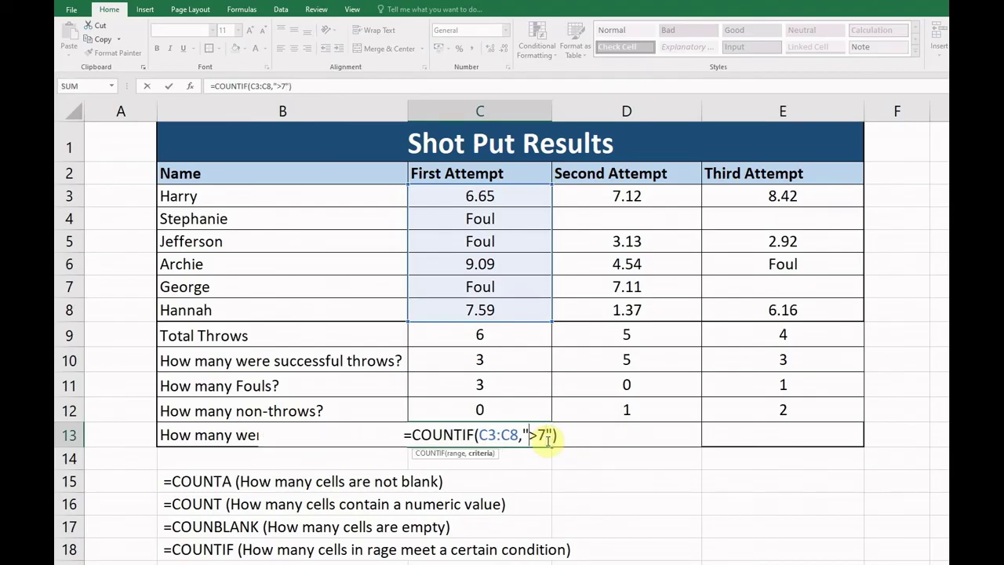
key(Return)
click(547, 440)
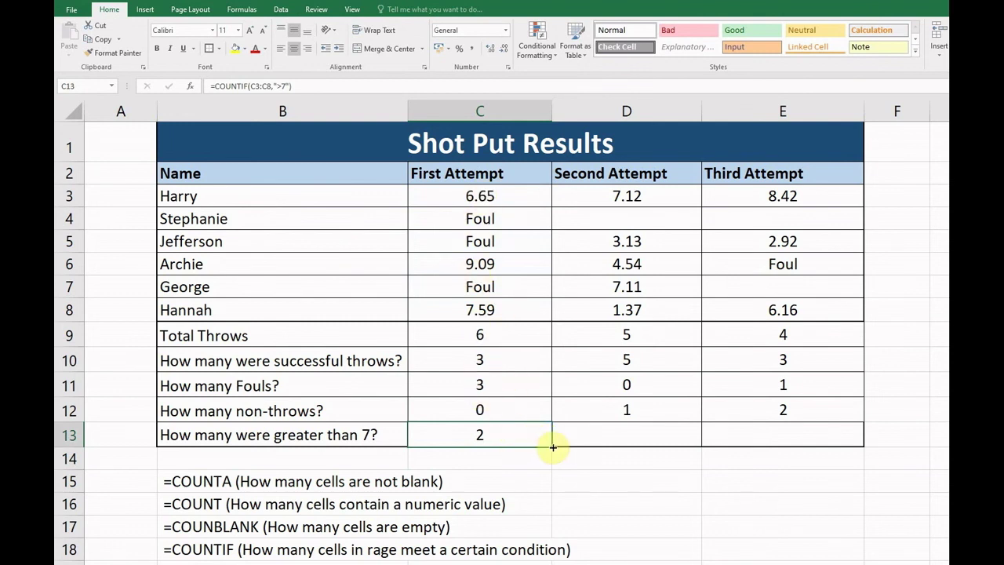
Step: Fill the >7 COUNTIF from C13 to E13 and check the 2 and 1 results against the throws
drag(554, 447, 801, 463)
click(477, 427)
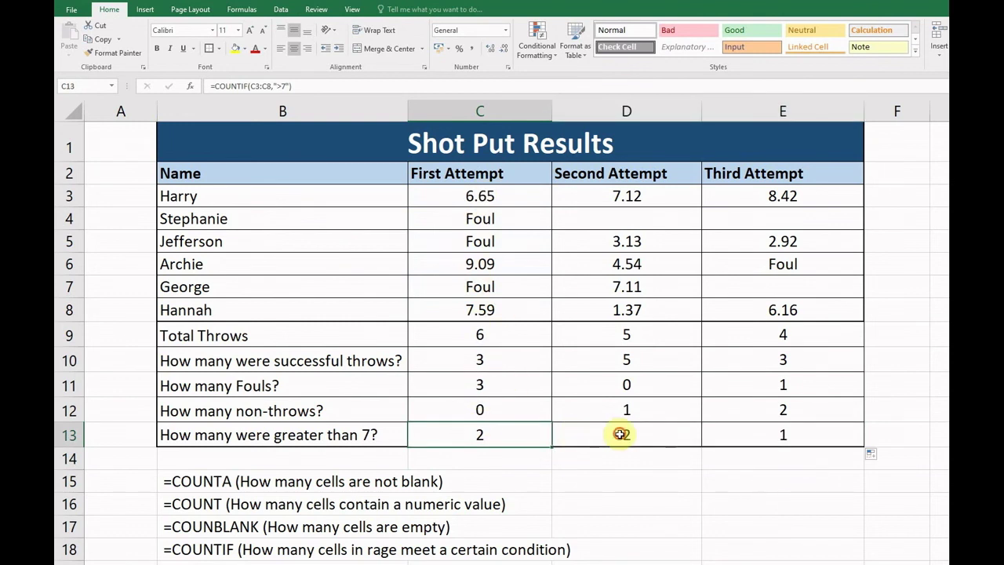
click(620, 433)
click(632, 196)
ctrl+click(641, 289)
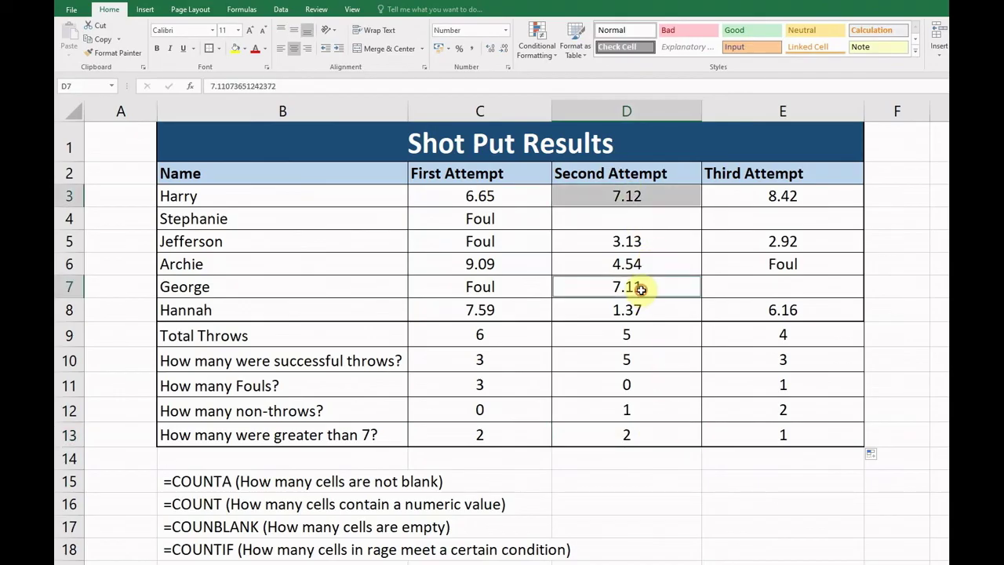
click(807, 438)
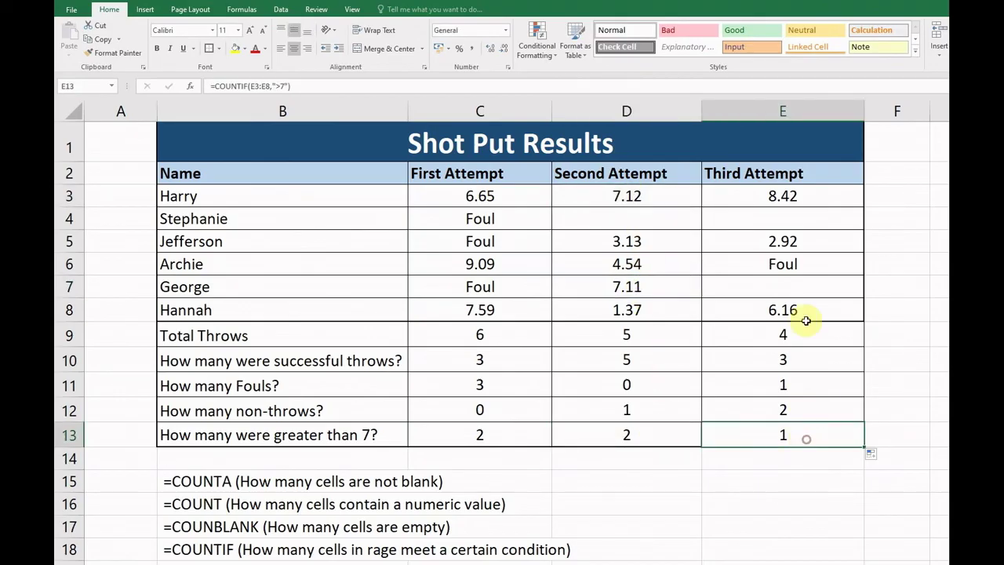
click(802, 198)
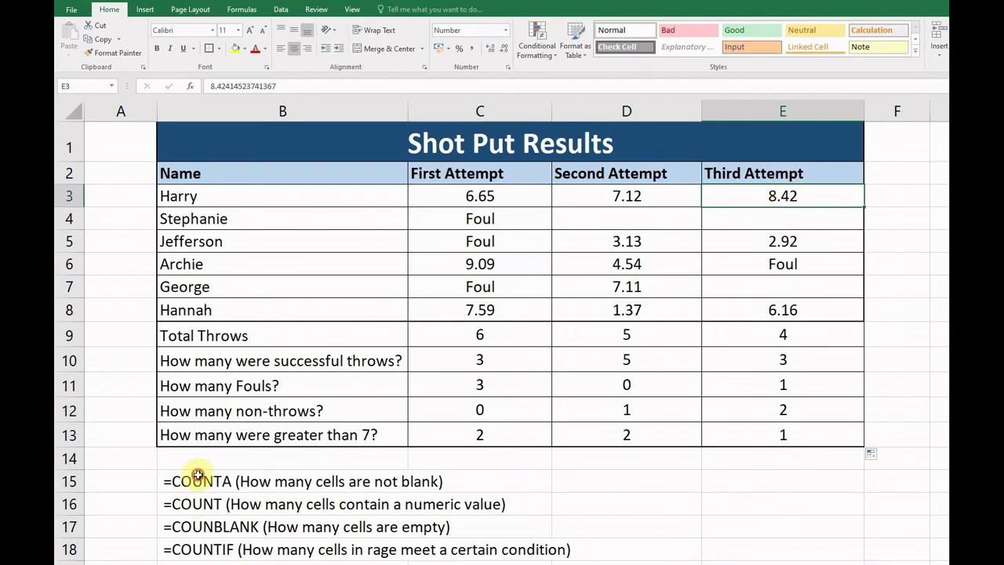
drag(197, 478, 202, 551)
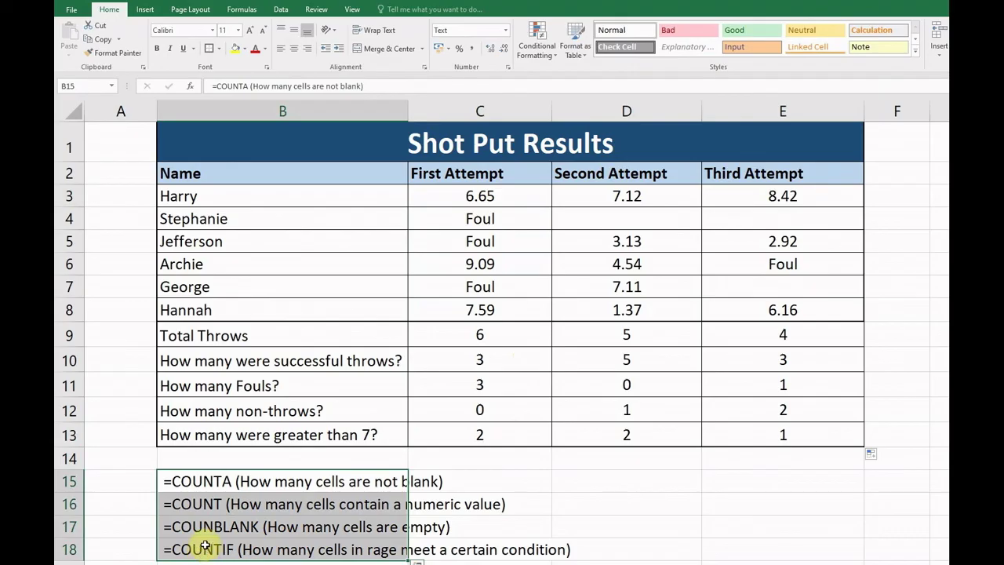
drag(308, 335, 759, 433)
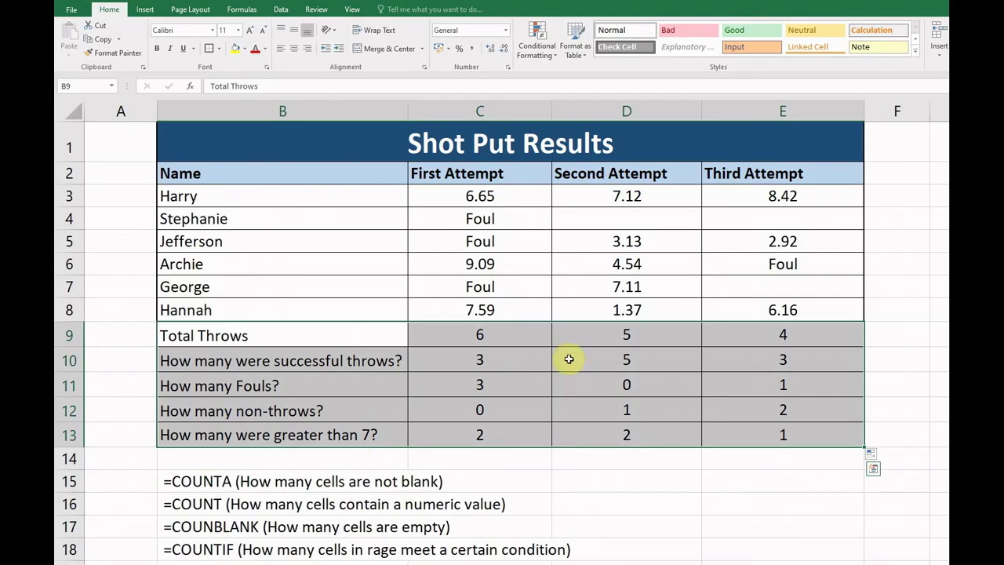
click(511, 150)
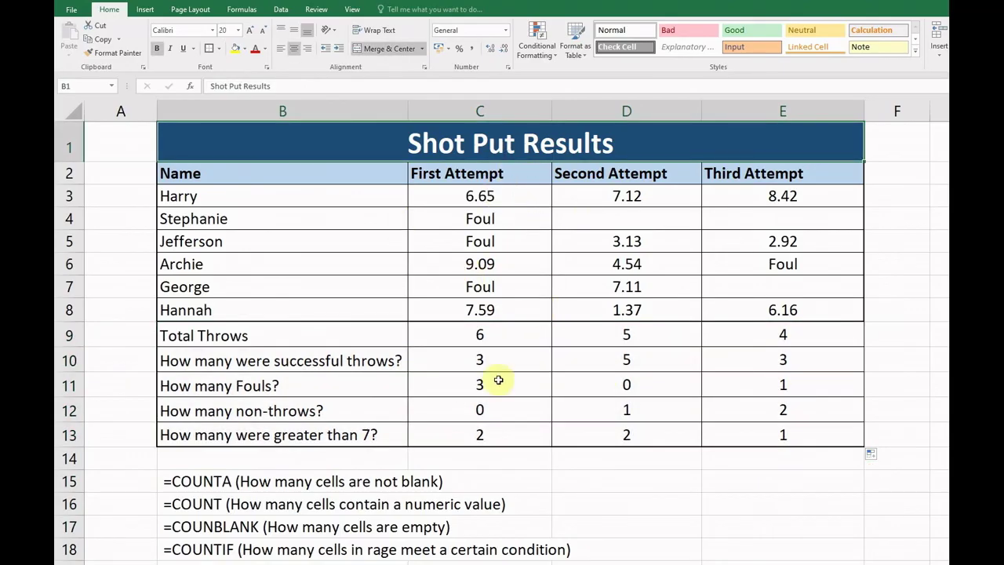